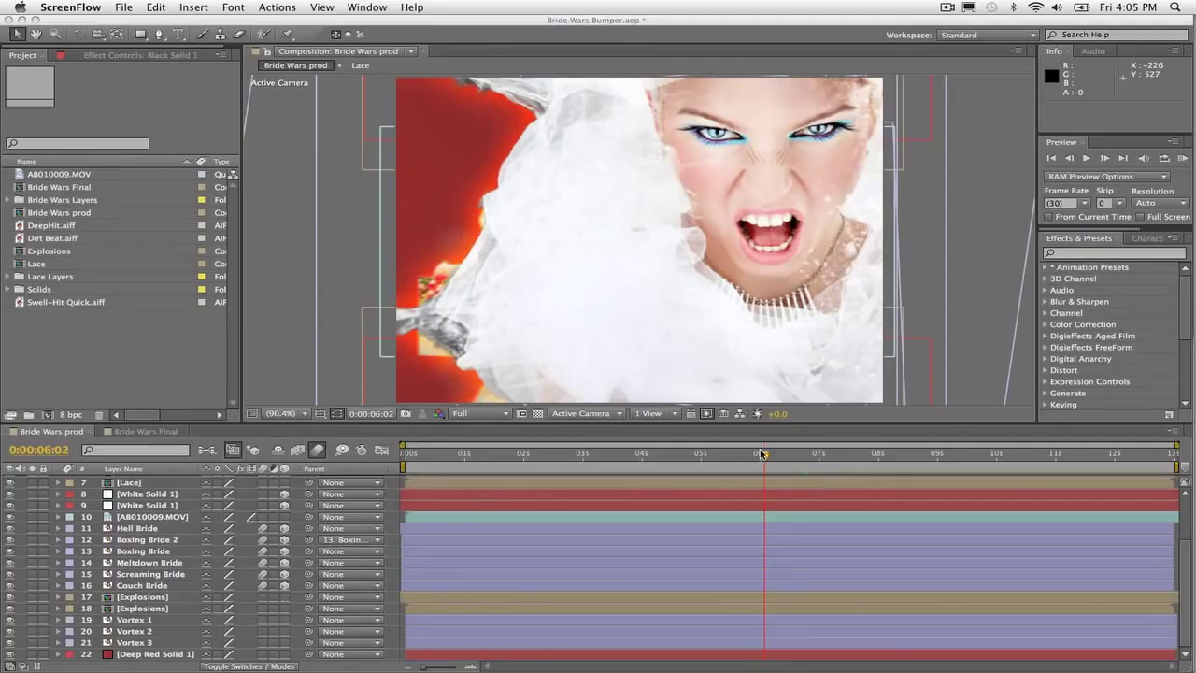
Scrub the Bride Wars prod comp around 2–6 seconds, hide the Hell Bride layer, and play it.
{"action": "left_click", "coordinate": [764, 456]}
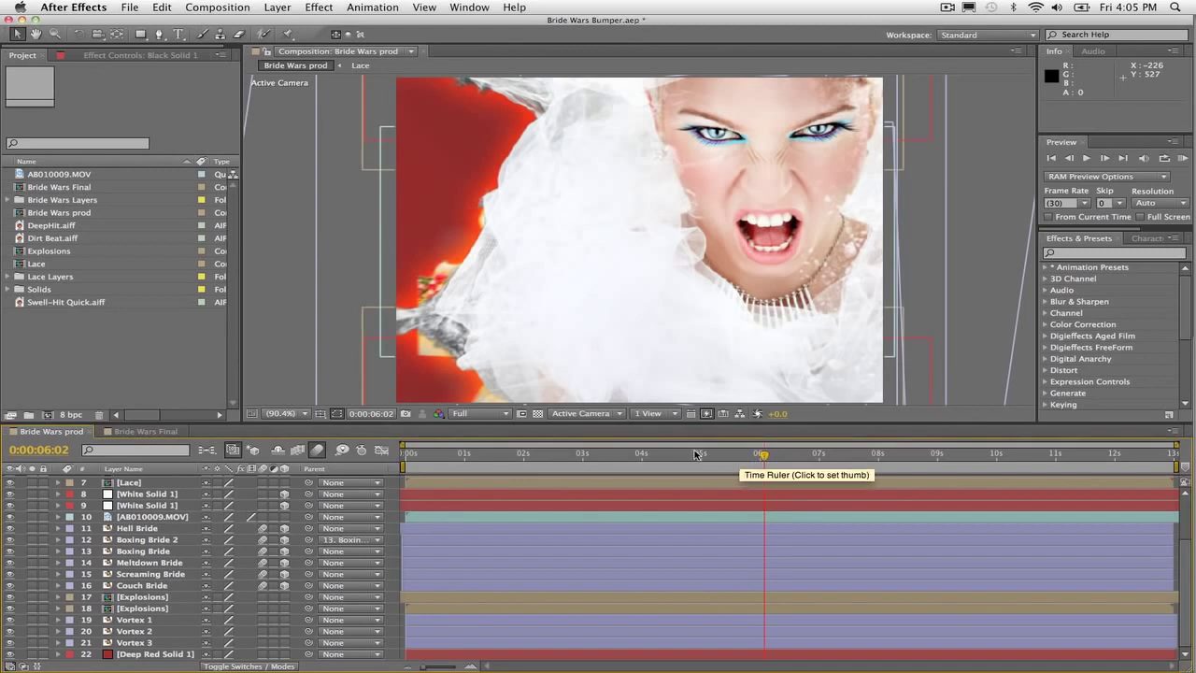
{"action": "left_click", "coordinate": [761, 457]}
{"action": "left_click_drag", "start_coordinate": [728, 464], "coordinate": [770, 467]}
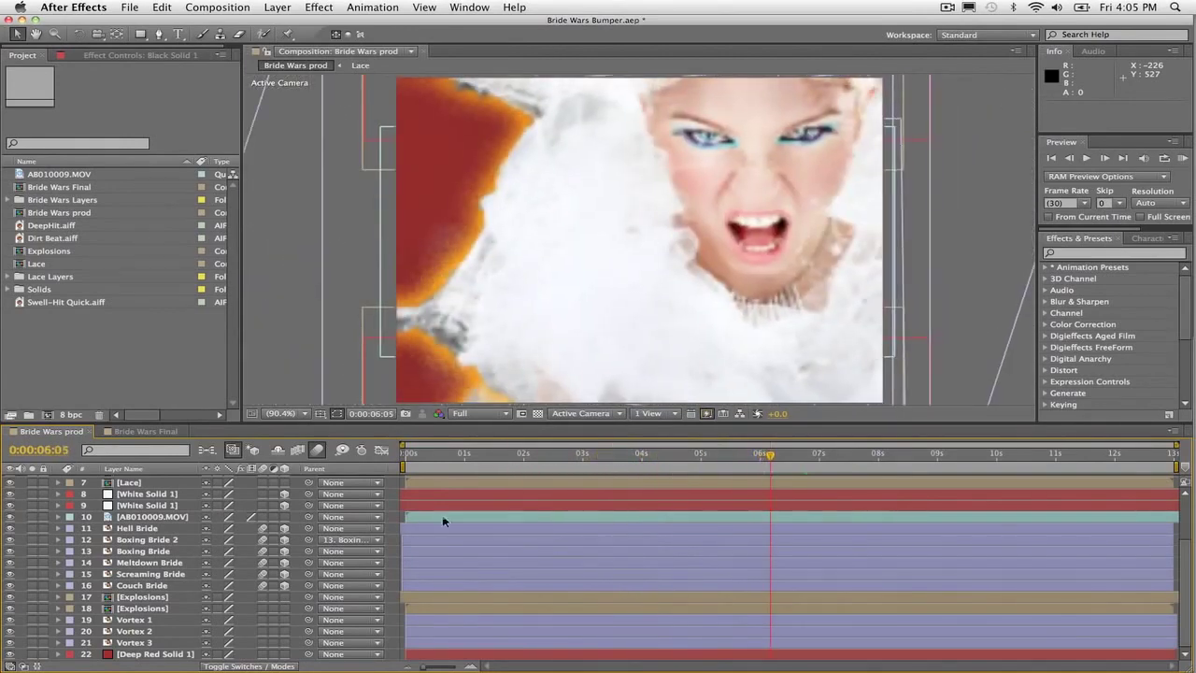
{"action": "left_click", "coordinate": [9, 527]}
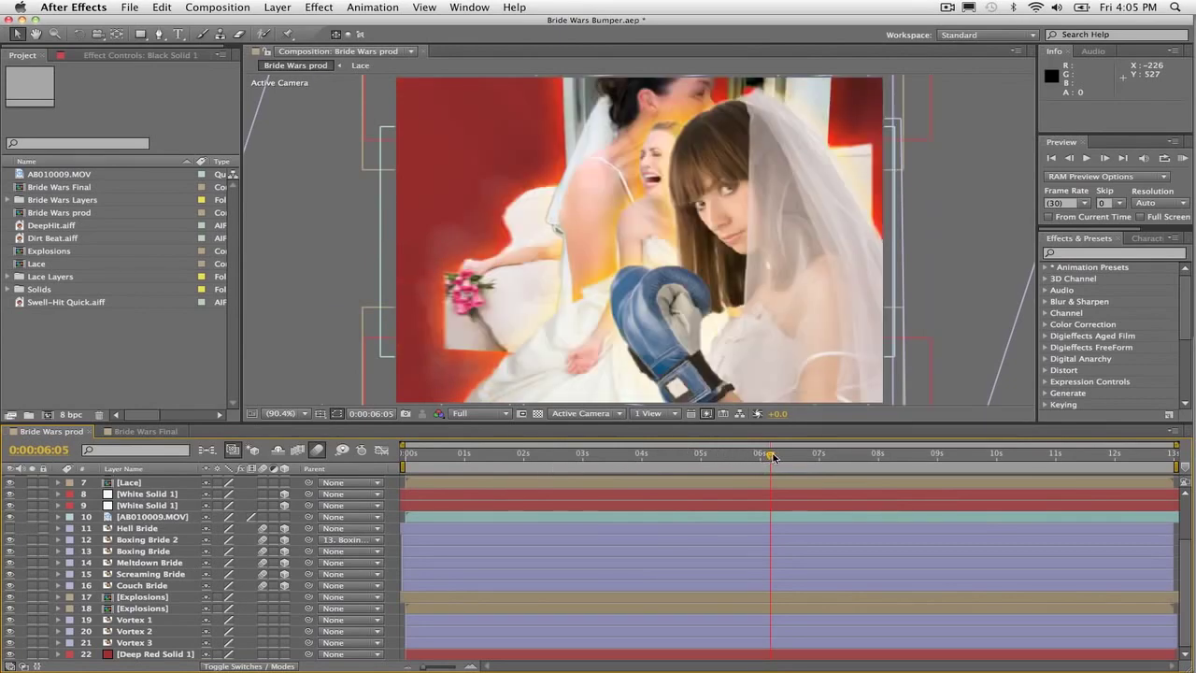
{"action": "left_click_drag", "start_coordinate": [771, 455], "coordinate": [722, 470]}
{"action": "key", "text": "space"}
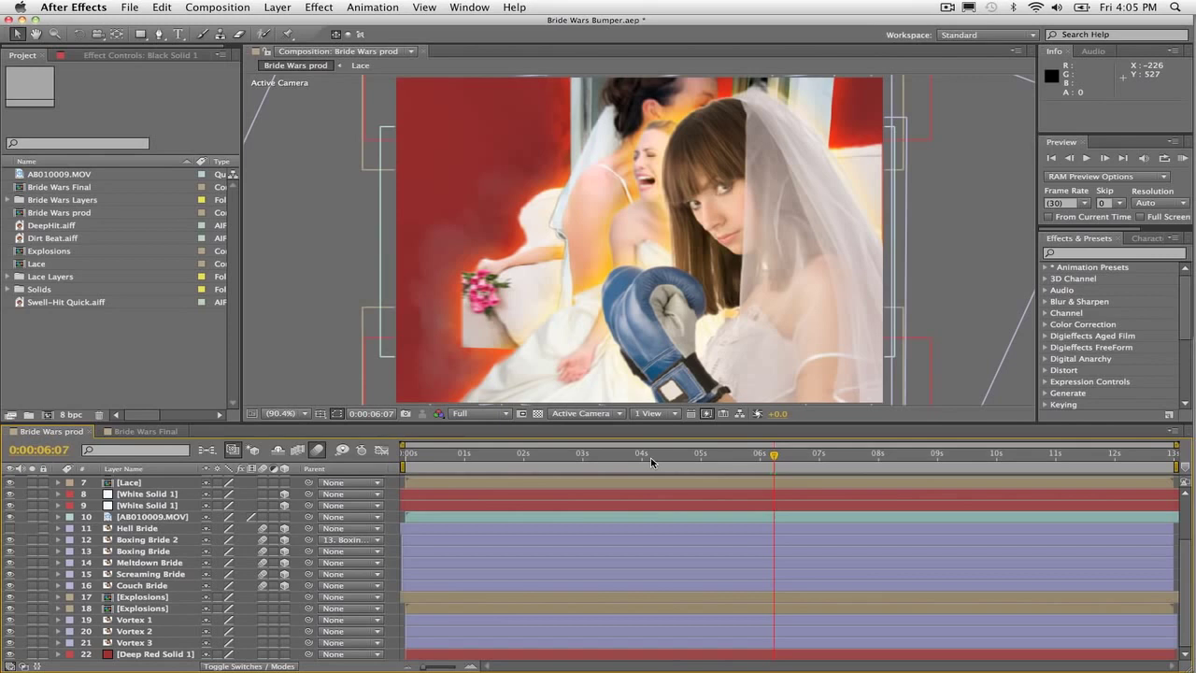
Show the Hell Bride layer again, check 0:00:06:29 and 8 seconds, then switch to Sonicfire Pro 5.
{"action": "left_click", "coordinate": [11, 531]}
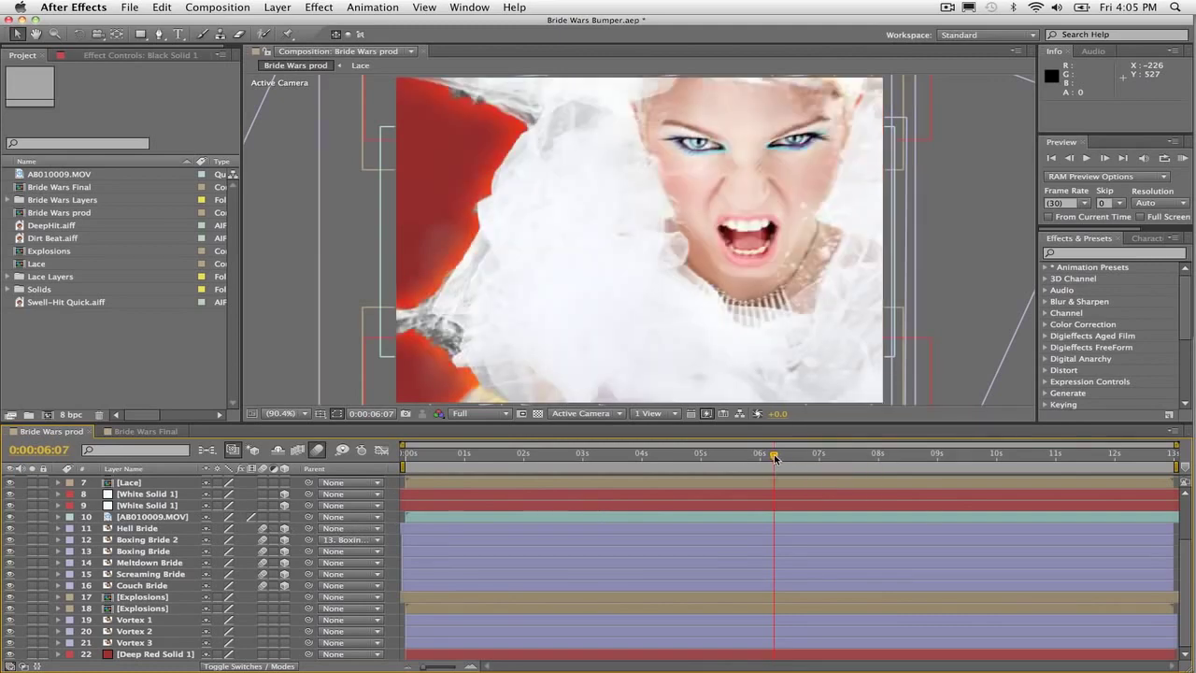
{"action": "left_click_drag", "start_coordinate": [779, 455], "coordinate": [1072, 482]}
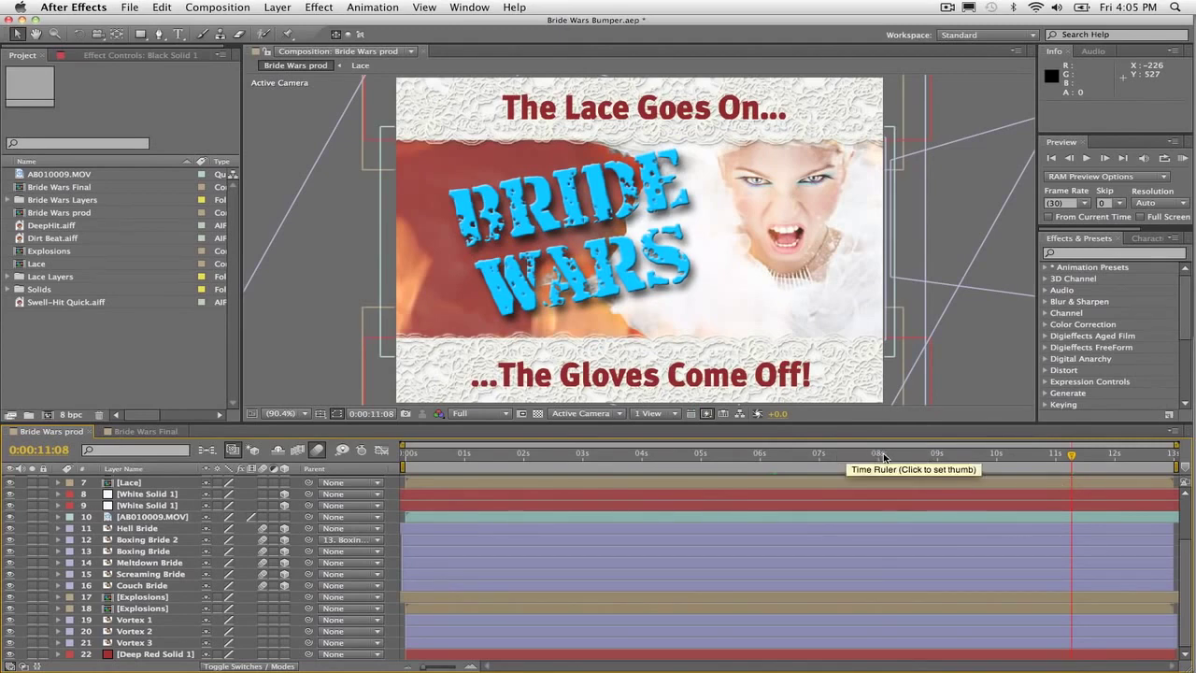
{"action": "left_click", "coordinate": [878, 455]}
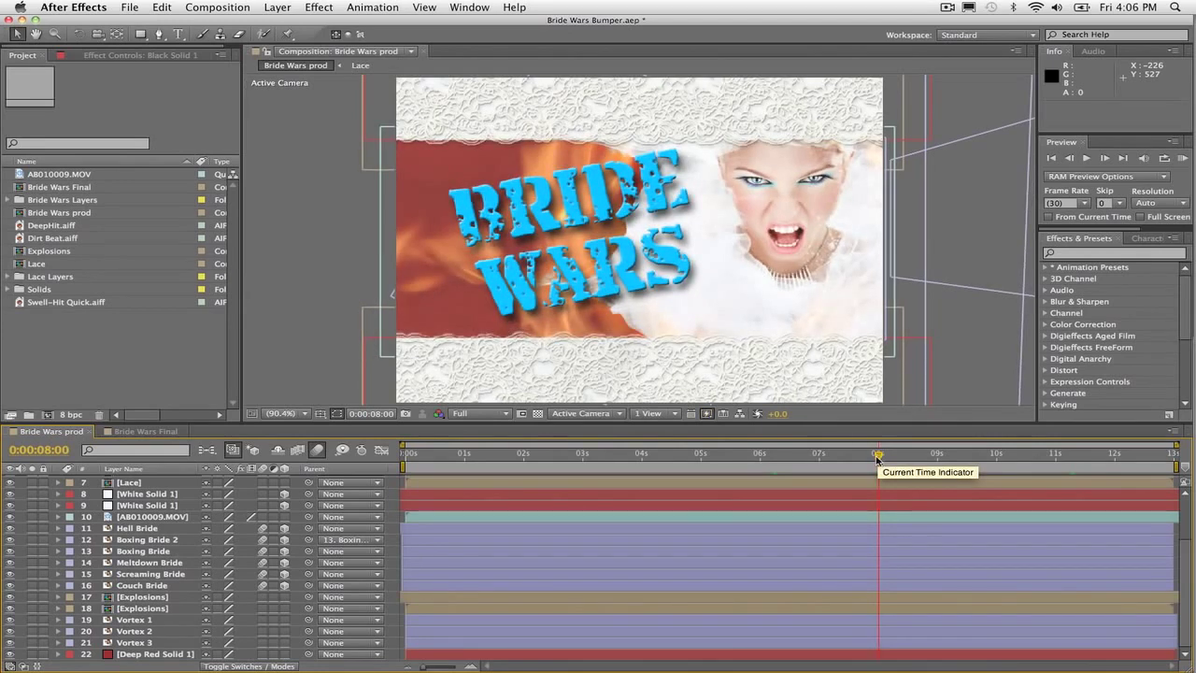
{"action": "mouse_move", "coordinate": [1188, 345]}
{"action": "left_click", "coordinate": [1151, 342]}
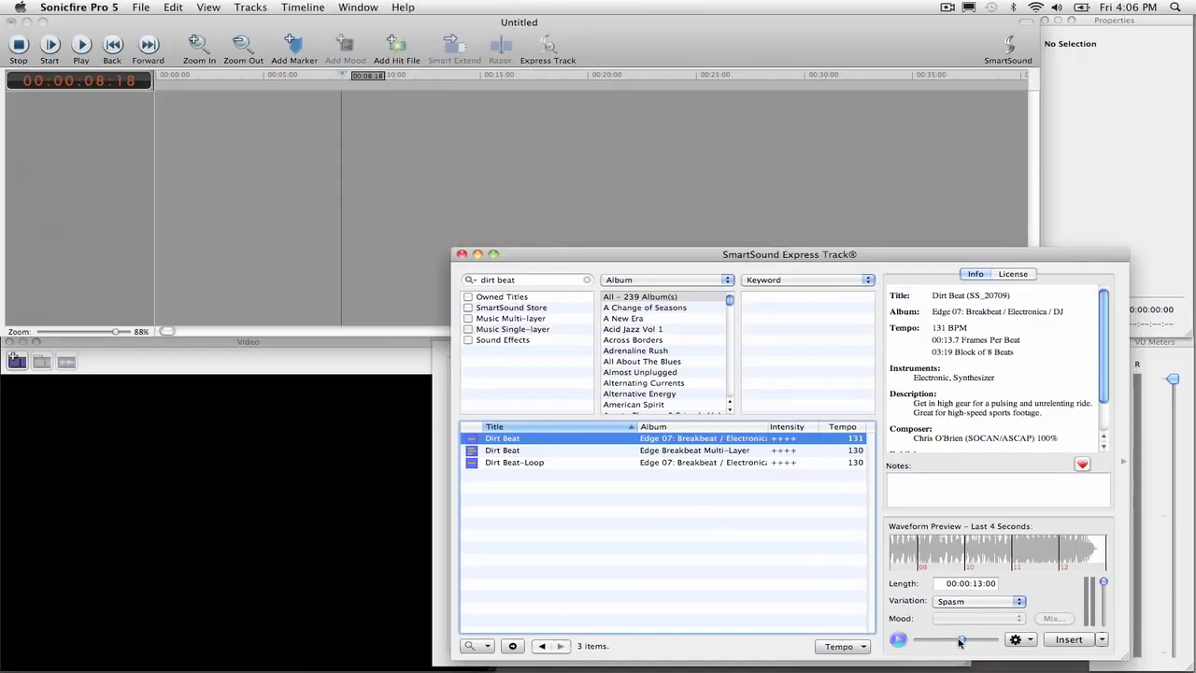
Turn the preview volume down, audition Dirt Beat, and insert its 13-second Spasm variation.
{"action": "left_click_drag", "start_coordinate": [960, 640], "coordinate": [919, 640]}
{"action": "left_click", "coordinate": [897, 641]}
{"action": "left_click", "coordinate": [898, 640]}
{"action": "left_click", "coordinate": [1070, 640]}
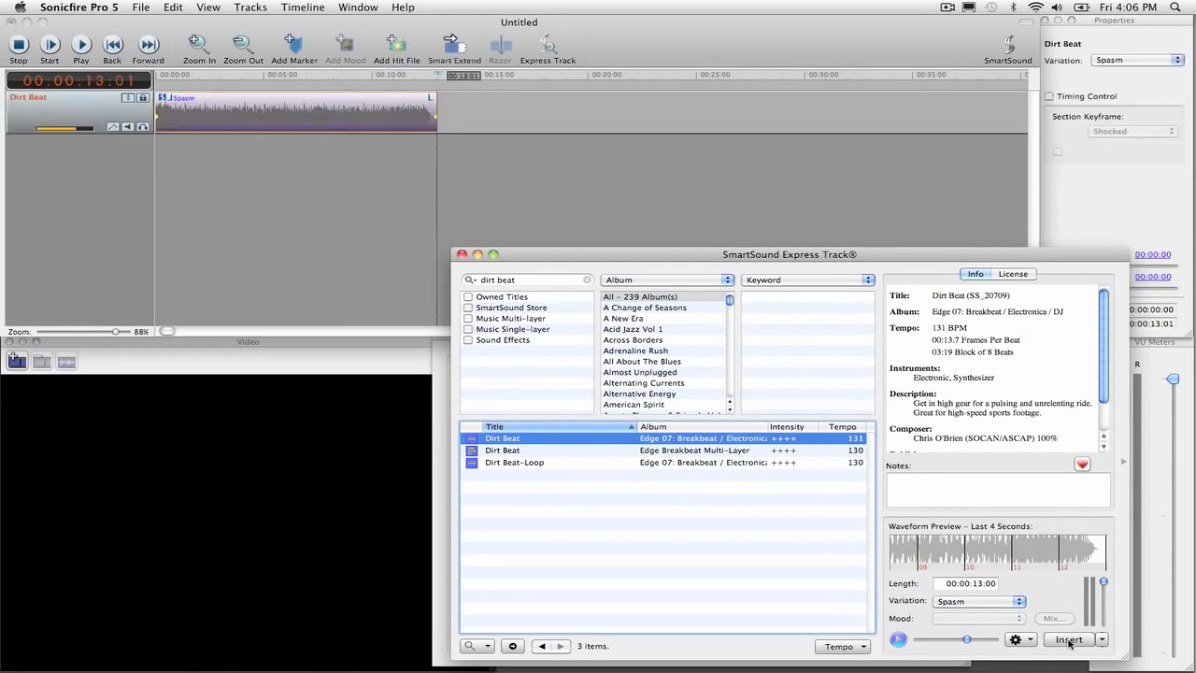
Play the Dirt Beat track from the start, return to about 8 seconds, and open the Bin/Spotting window.
{"action": "left_click", "coordinate": [168, 74]}
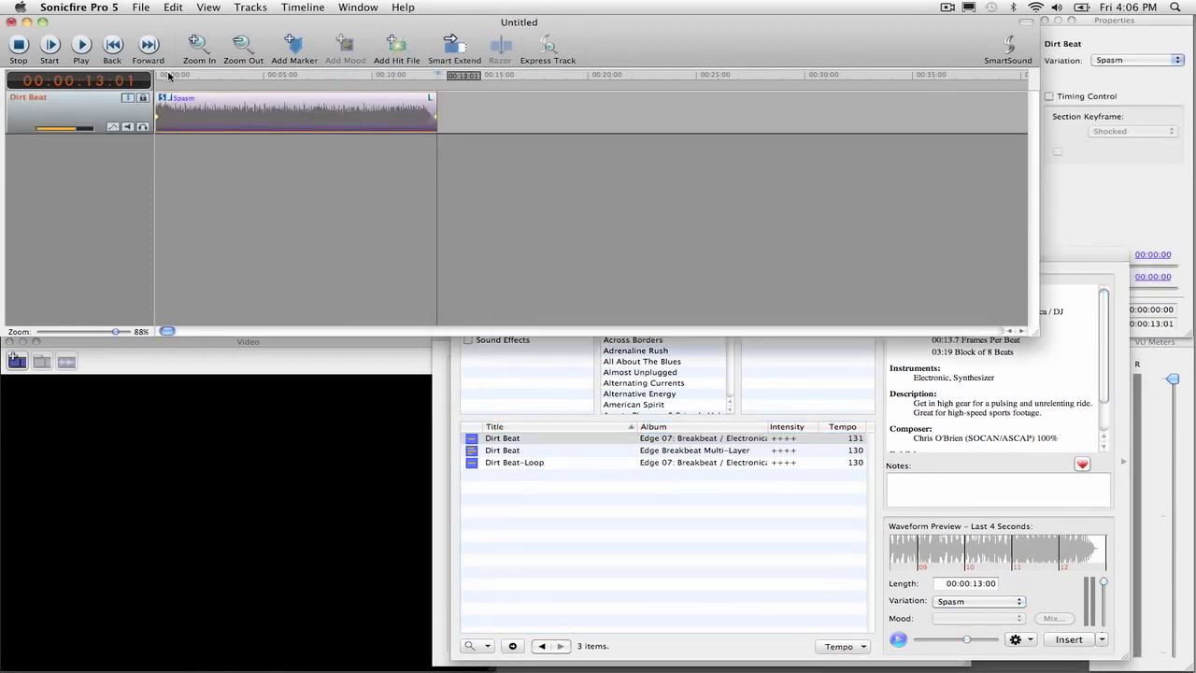
{"action": "left_click_drag", "start_coordinate": [168, 75], "coordinate": [154, 83]}
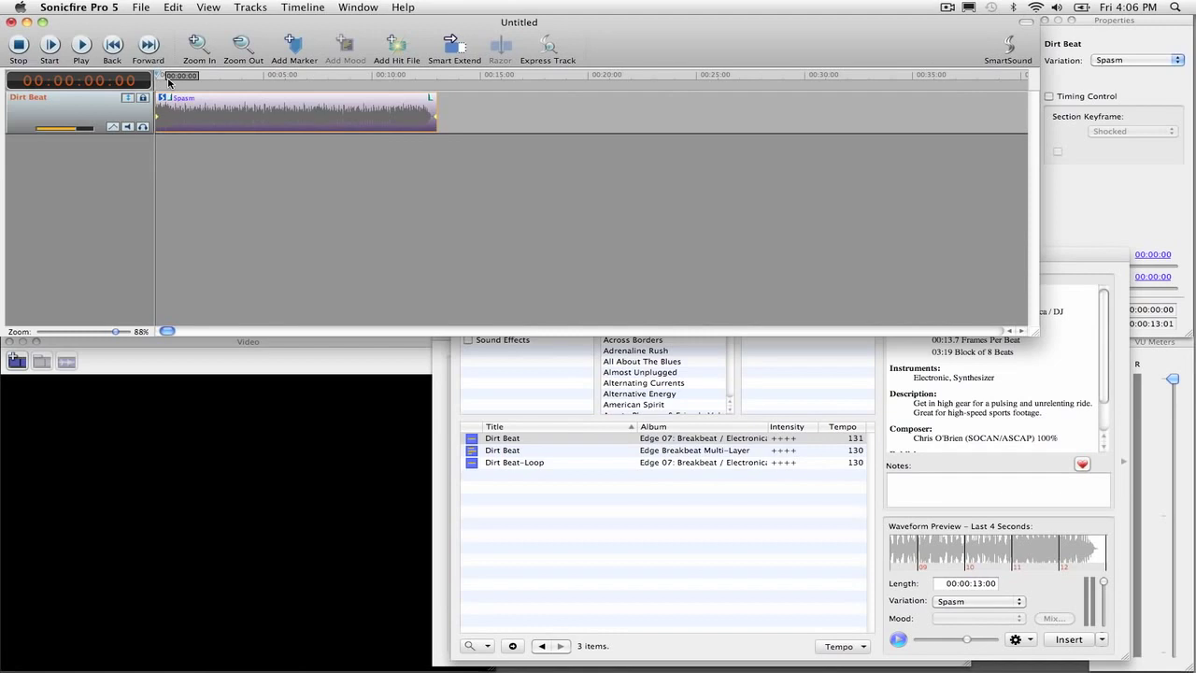
{"action": "key", "text": "space"}
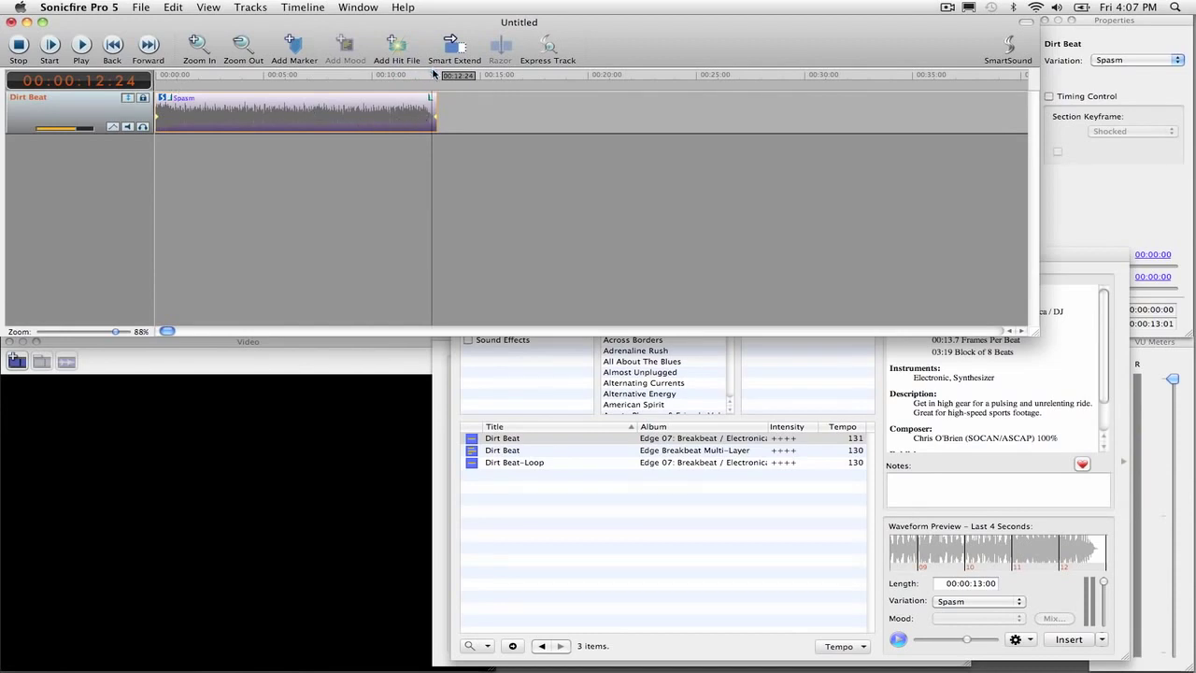
{"action": "left_click_drag", "start_coordinate": [435, 77], "coordinate": [328, 78]}
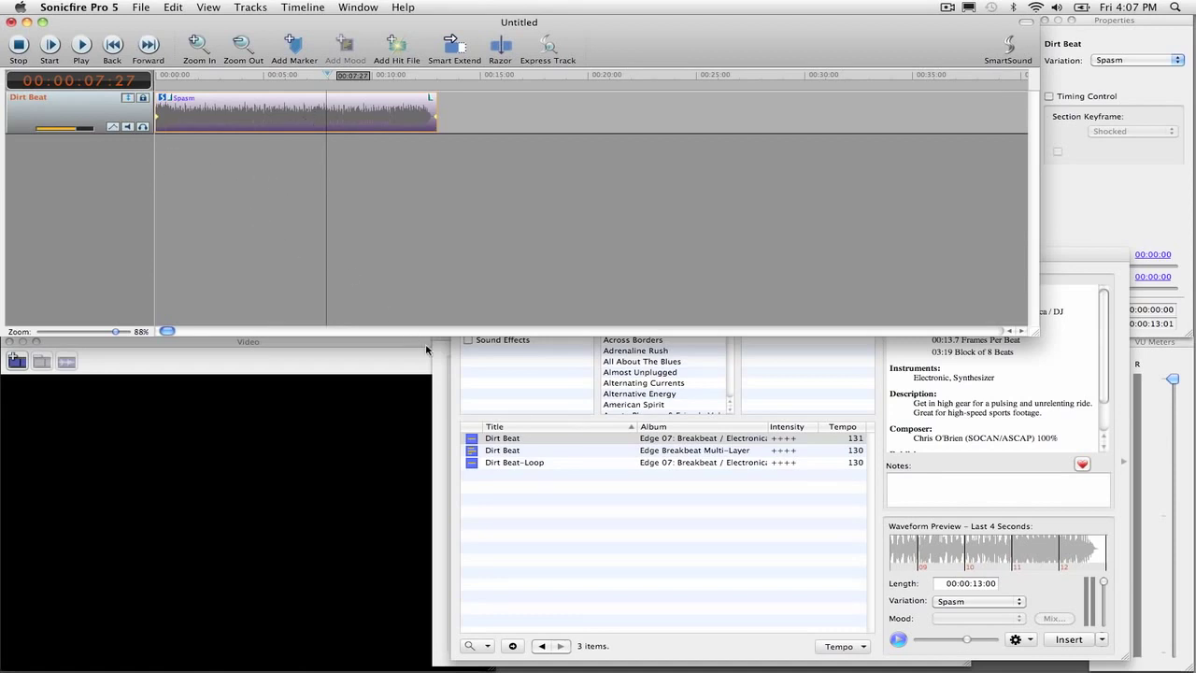
{"action": "key", "text": "super+b"}
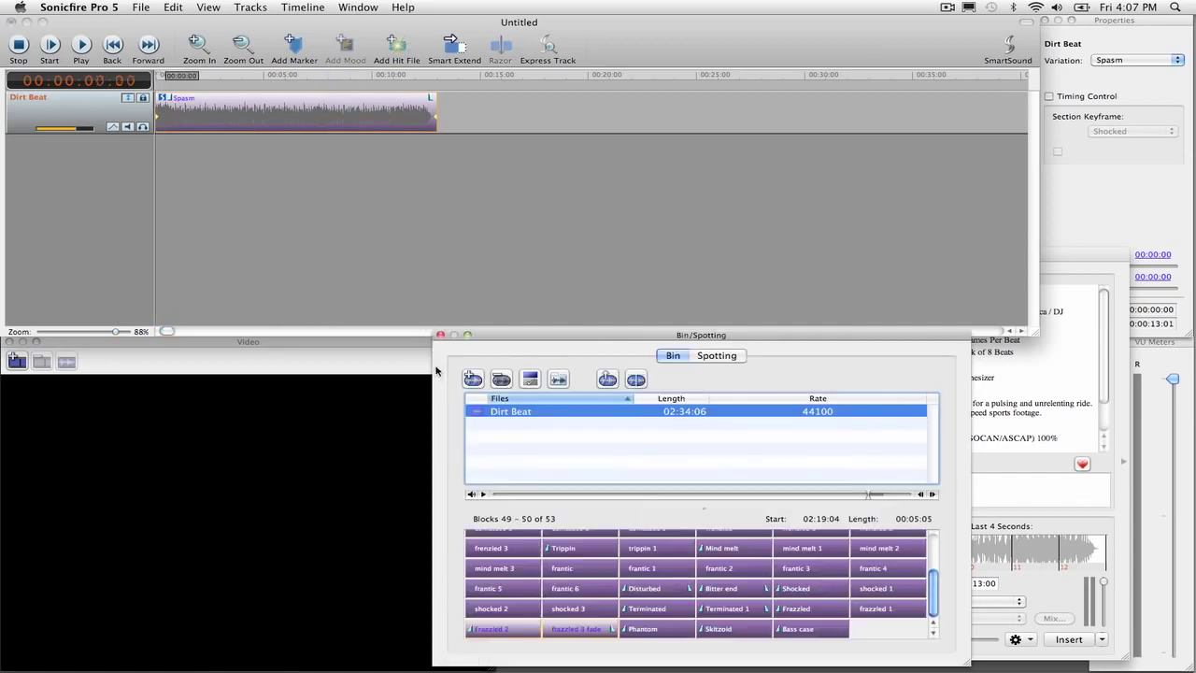
Select bin blocks 41–44, from Shocked through shocked 3.
{"action": "left_click", "coordinate": [576, 584]}
{"action": "left_click", "coordinate": [679, 551]}
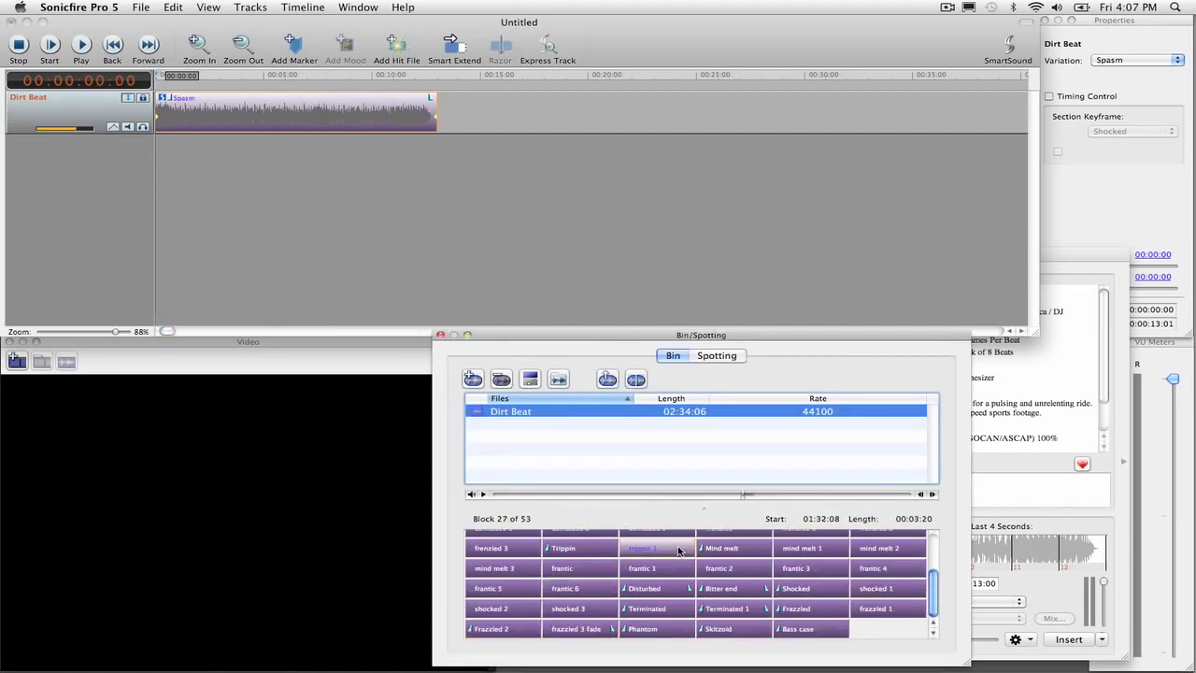
{"action": "left_click", "coordinate": [734, 551]}
{"action": "scroll", "coordinate": [734, 553], "scroll_direction": "up", "scroll_amount": 2}
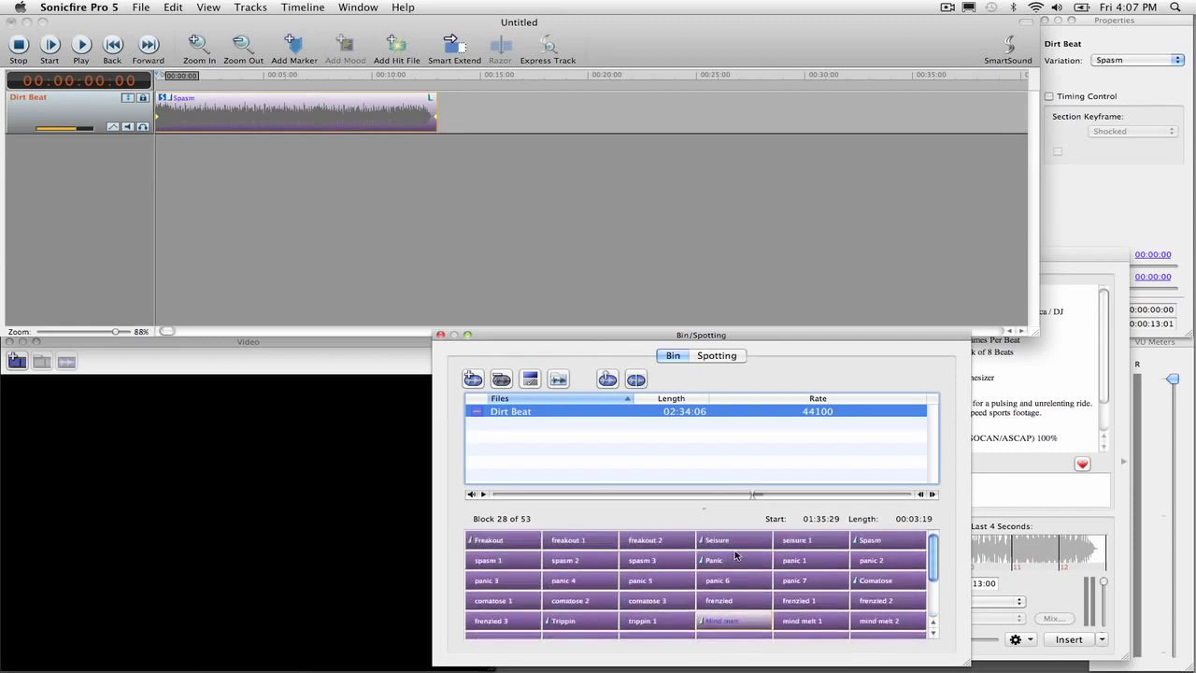
{"action": "scroll", "coordinate": [734, 552], "scroll_direction": "down", "scroll_amount": 2}
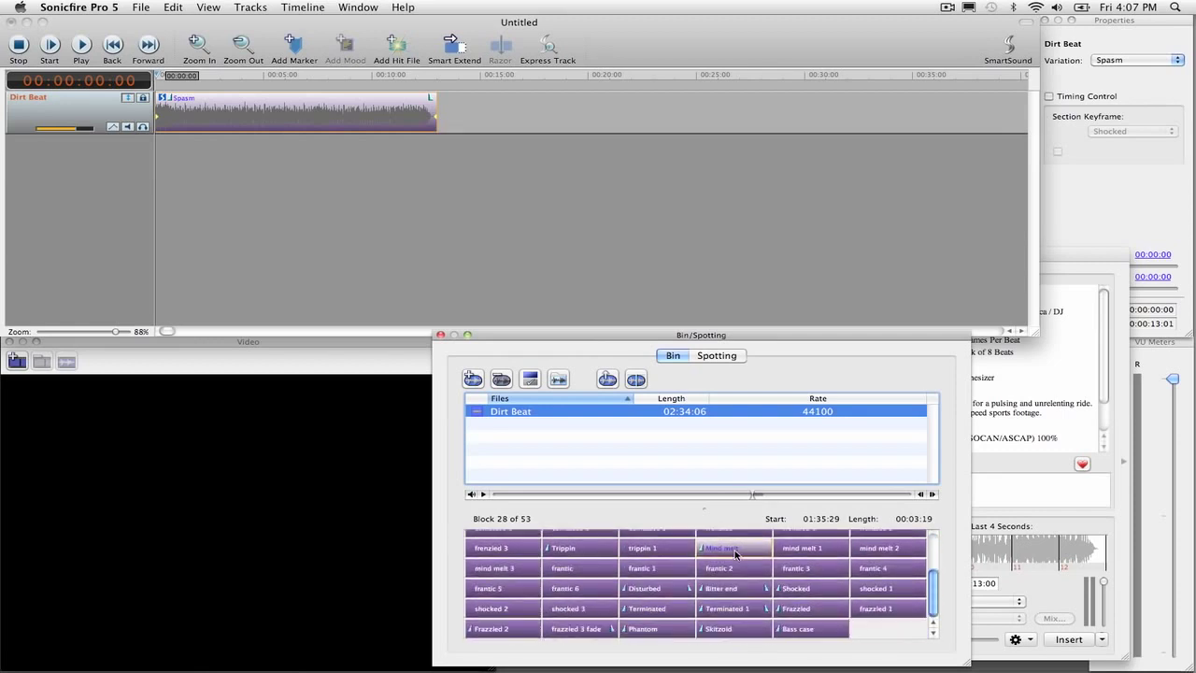
{"action": "left_click", "coordinate": [814, 589]}
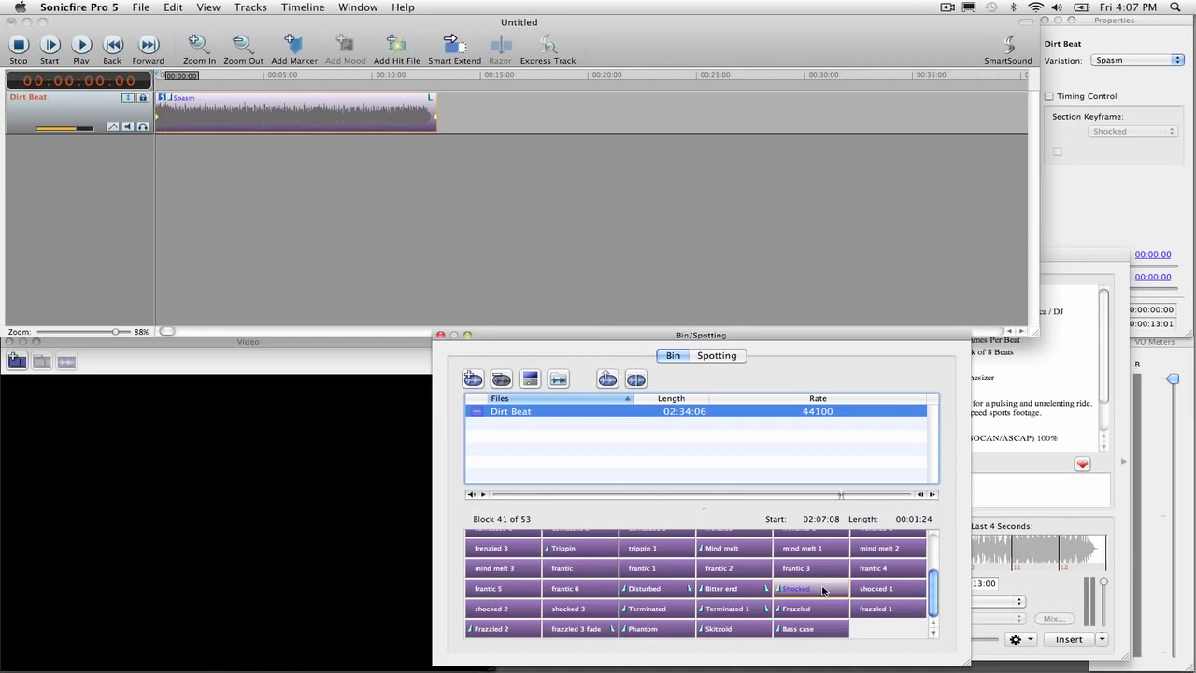
{"action": "left_click", "coordinate": [581, 613], "text": "shift"}
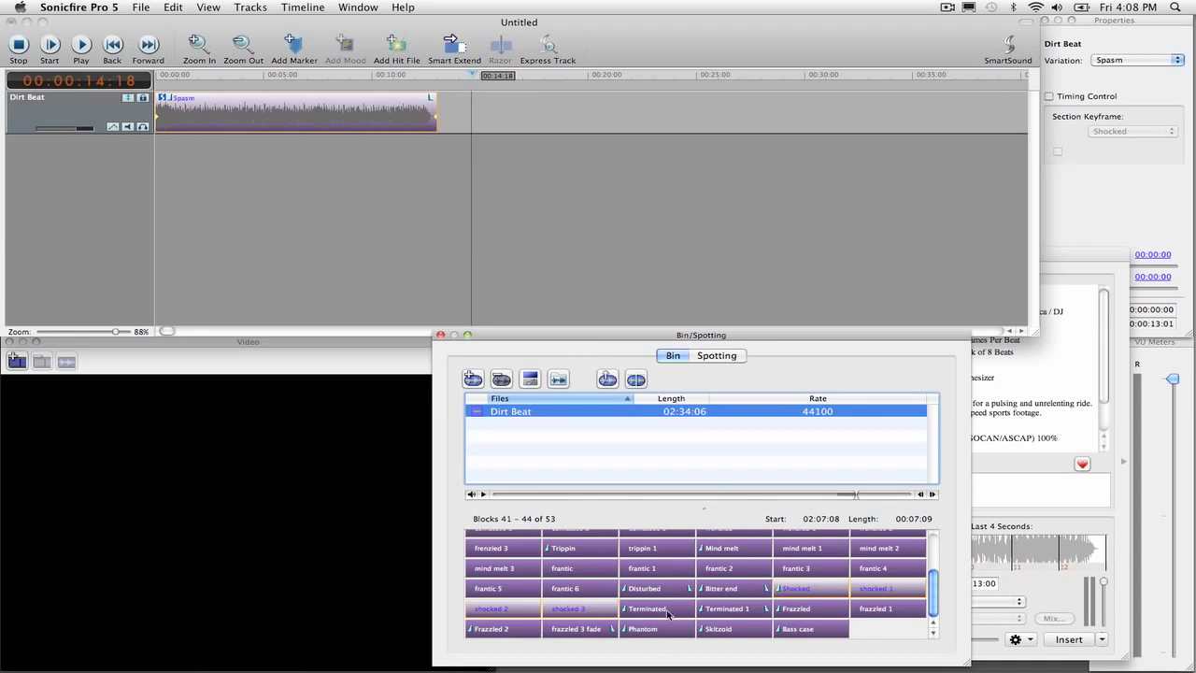
Place the Shocked blocks on a new Dirt Beat track, mute the original track, and move to about 8 seconds.
{"action": "left_click_drag", "start_coordinate": [807, 590], "coordinate": [154, 173]}
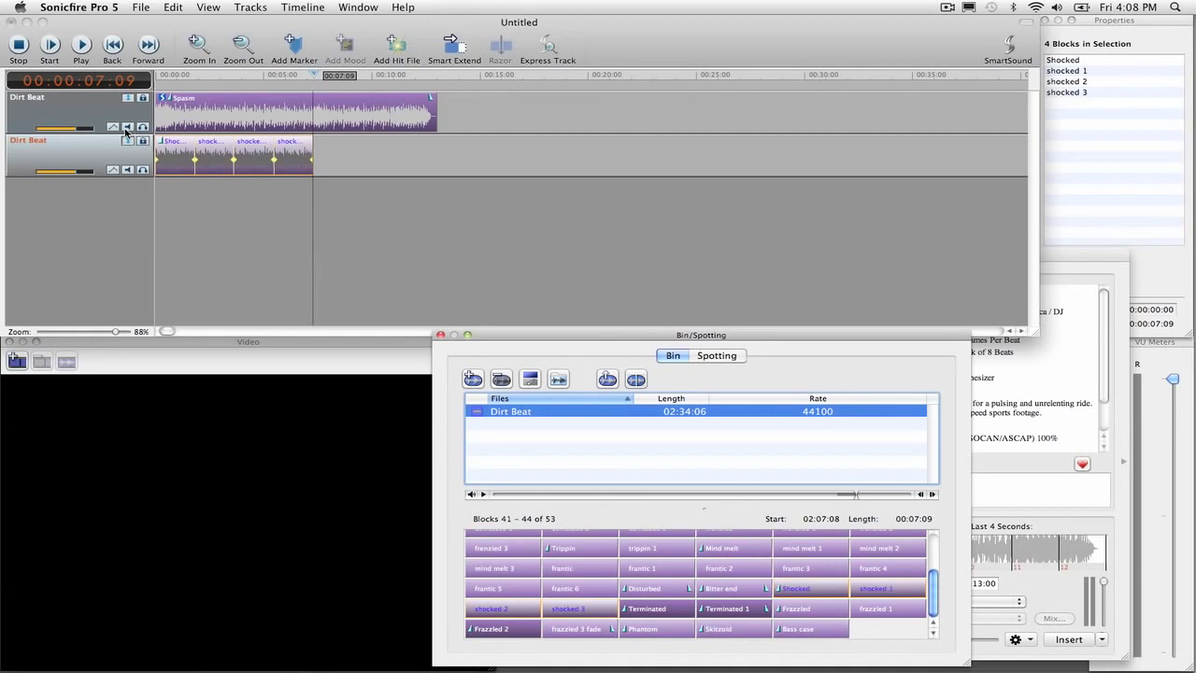
{"action": "left_click", "coordinate": [128, 128]}
{"action": "left_click", "coordinate": [128, 129]}
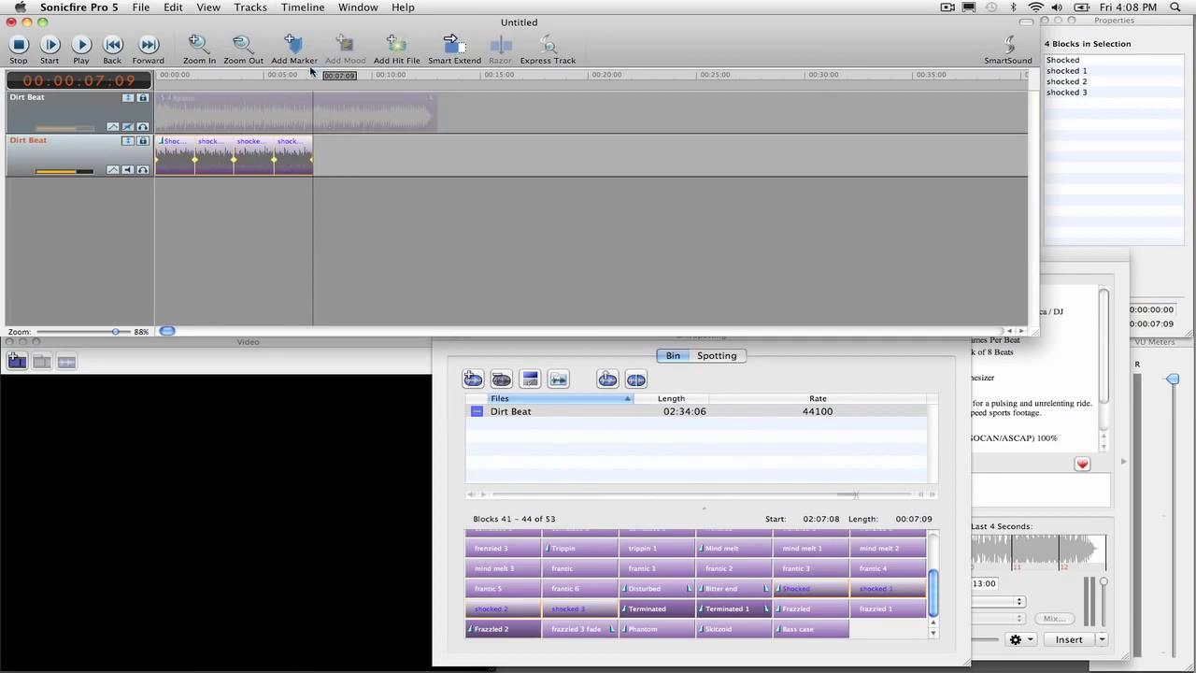
{"action": "mouse_move", "coordinate": [314, 76]}
{"action": "left_mouse_down"}
{"action": "mouse_move", "coordinate": [368, 77]}
{"action": "mouse_move", "coordinate": [313, 90]}
{"action": "left_mouse_up"}
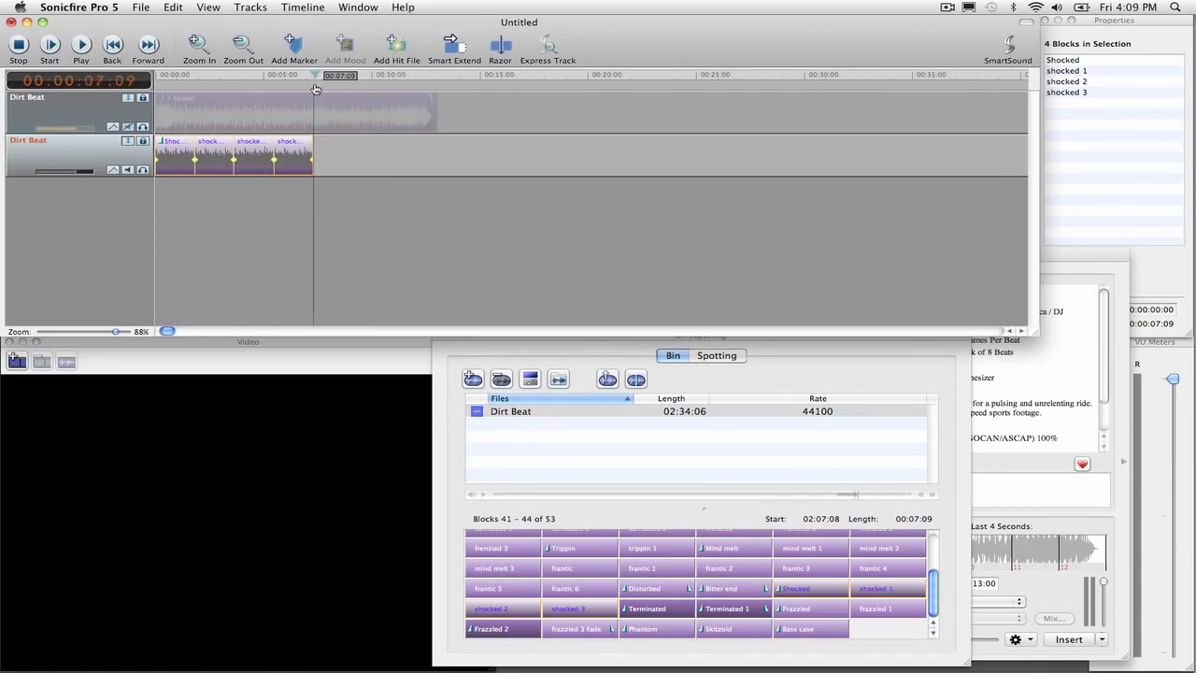
Select the Frazzled 2 and frazzled 3 fade blocks in the bin.
{"action": "left_click", "coordinate": [801, 616]}
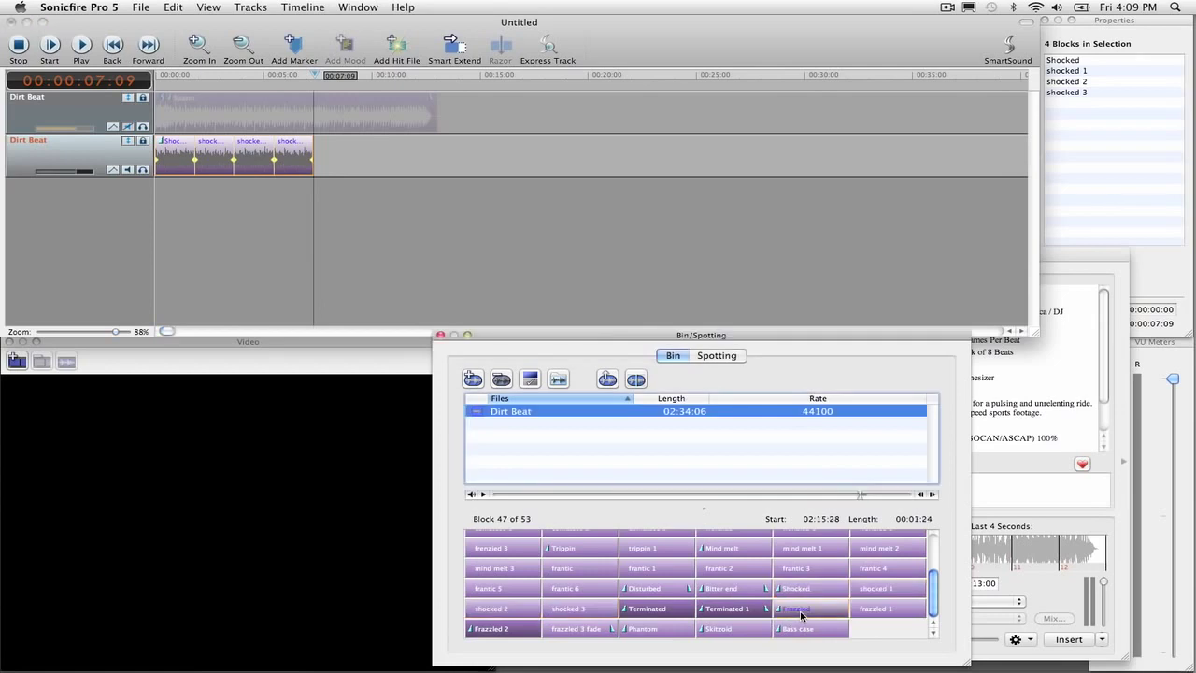
{"action": "left_click", "coordinate": [583, 633], "text": "shift"}
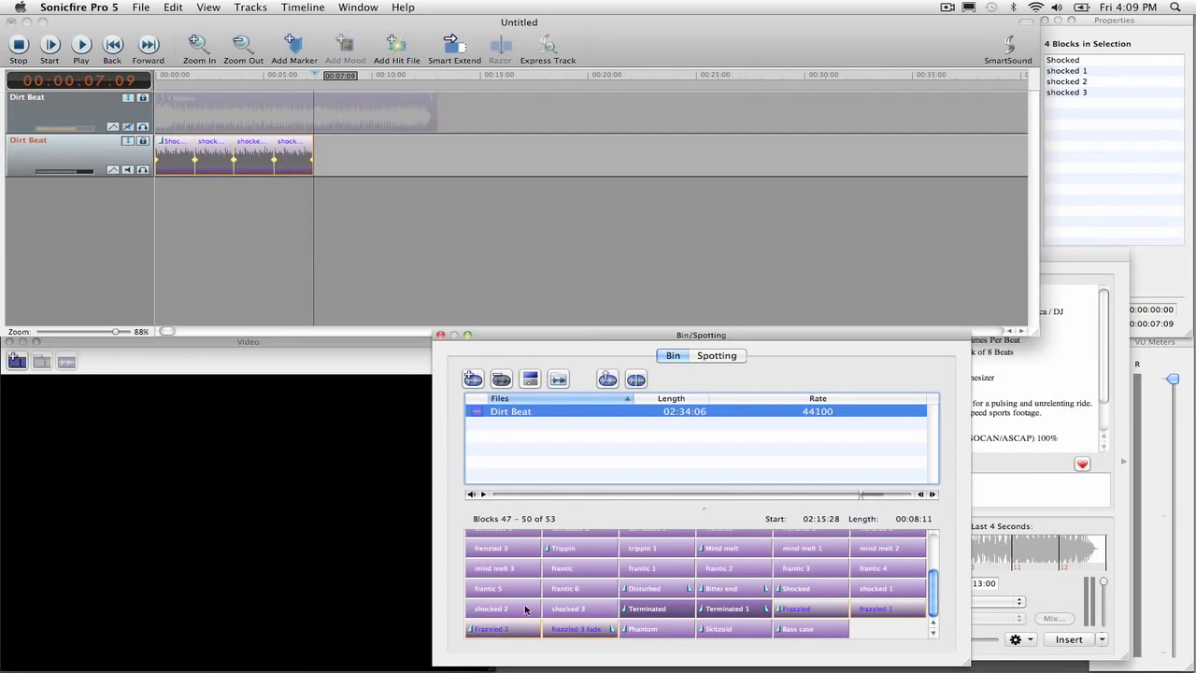
{"action": "left_click", "coordinate": [507, 629]}
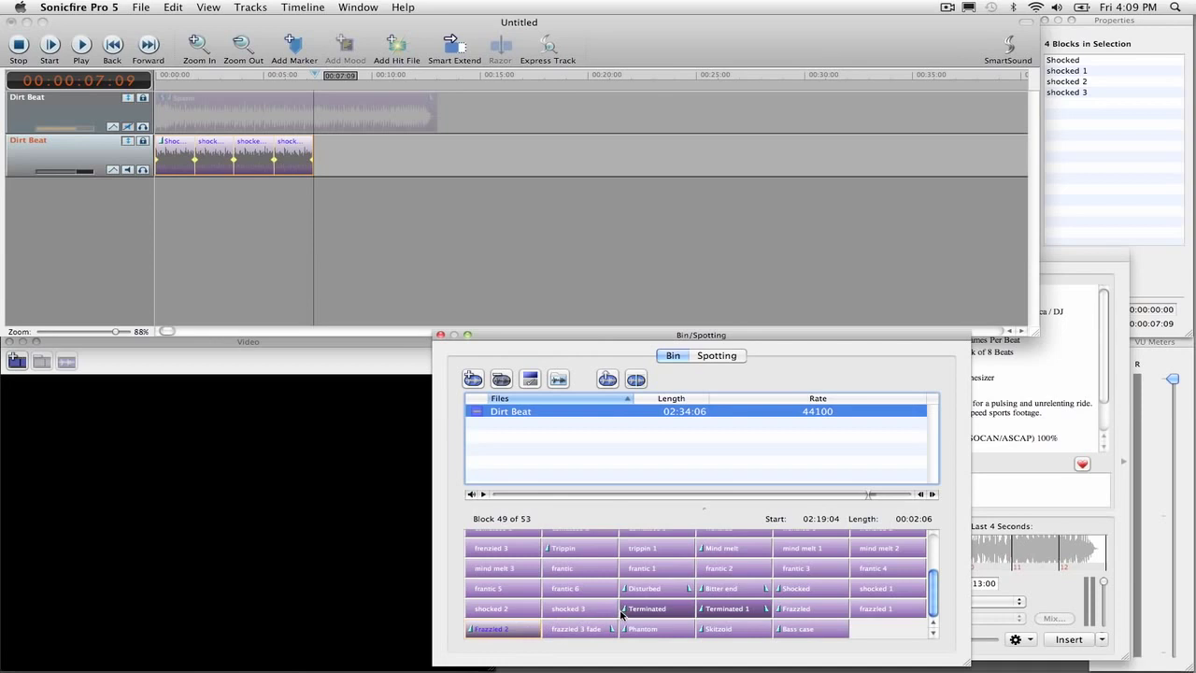
{"action": "left_click", "coordinate": [533, 636]}
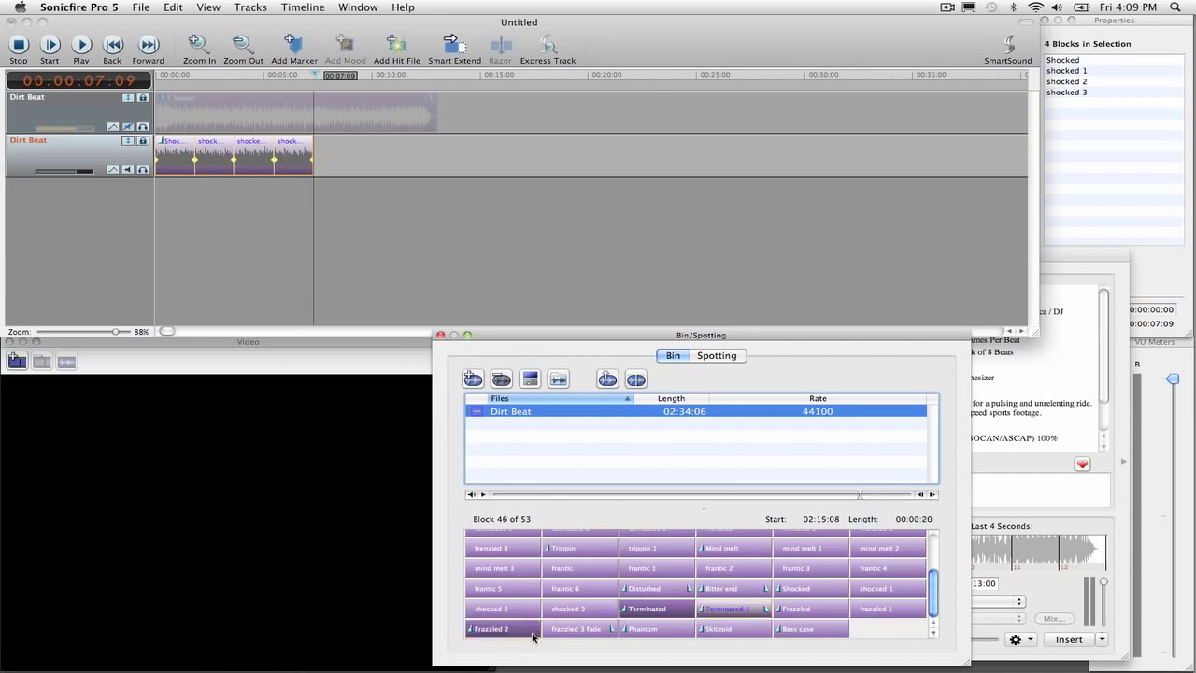
{"action": "left_click", "coordinate": [583, 635], "text": "shift"}
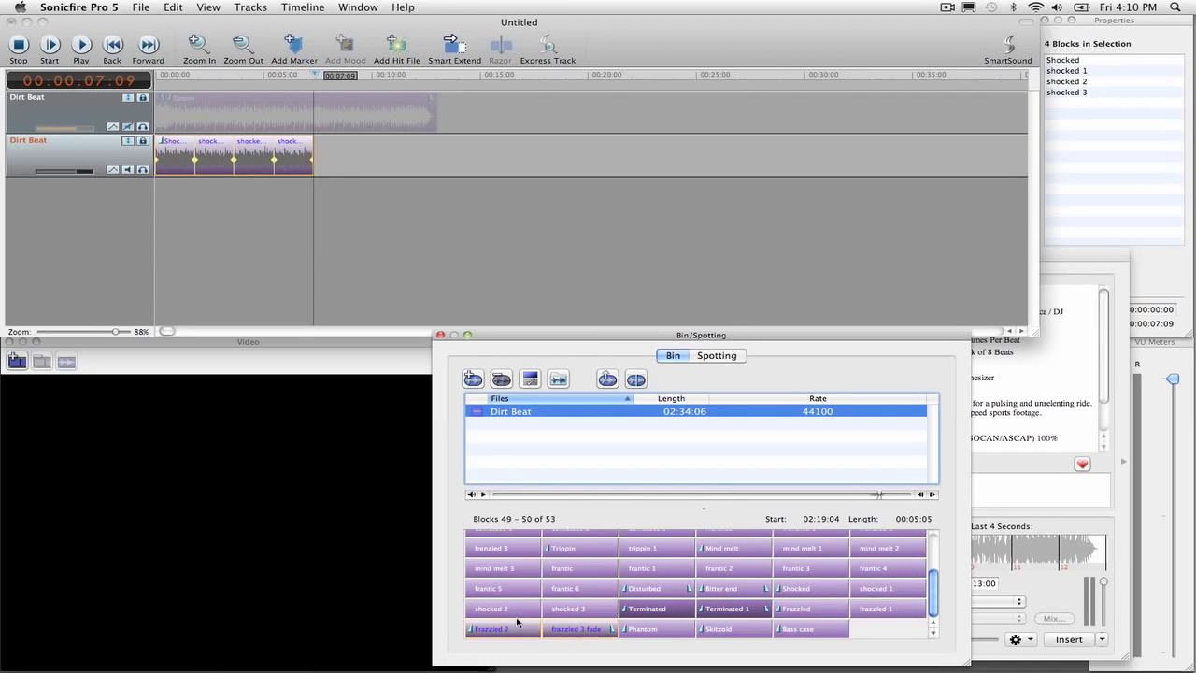
Place the frazzled blocks after 00:07:09 on the lower track, play from about 5 seconds, and mute that track.
{"action": "left_click_drag", "start_coordinate": [483, 600], "coordinate": [314, 162]}
{"action": "left_click", "coordinate": [283, 75]}
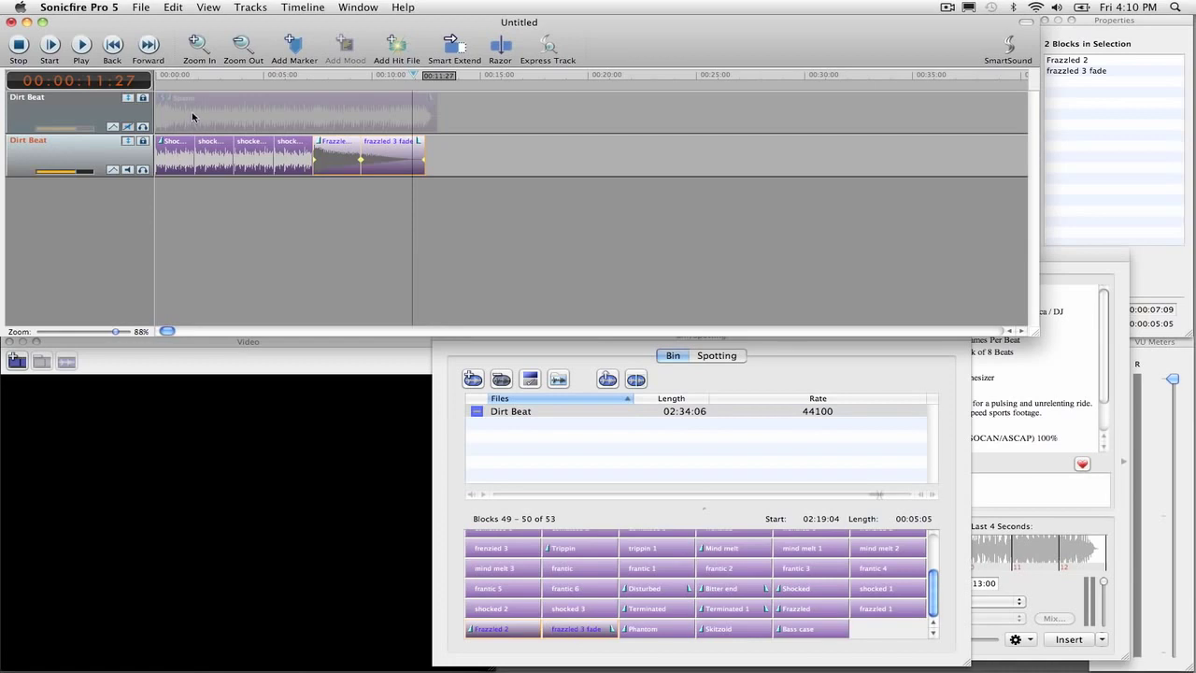
{"action": "left_click", "coordinate": [128, 141]}
Unmute the upper track and enable Timing Control on Spasm with a Shocked section keyframe.
{"action": "left_click", "coordinate": [128, 127]}
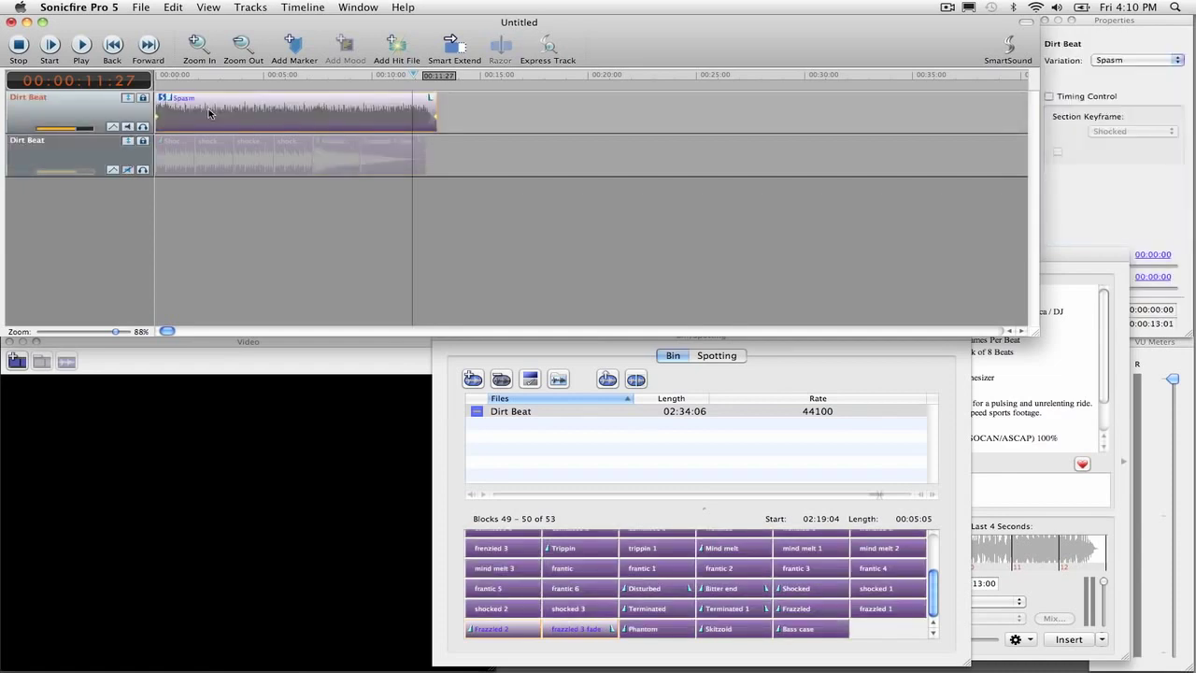
{"action": "left_click", "coordinate": [160, 118]}
{"action": "left_click", "coordinate": [1049, 96]}
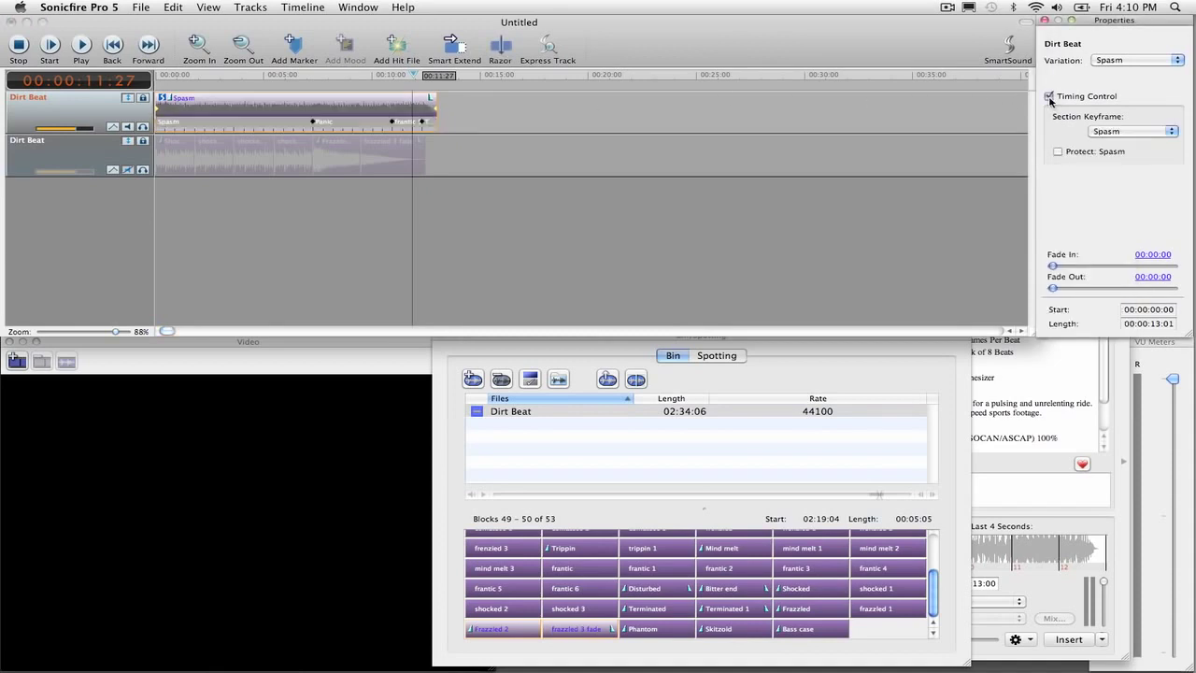
{"action": "left_click", "coordinate": [1141, 135]}
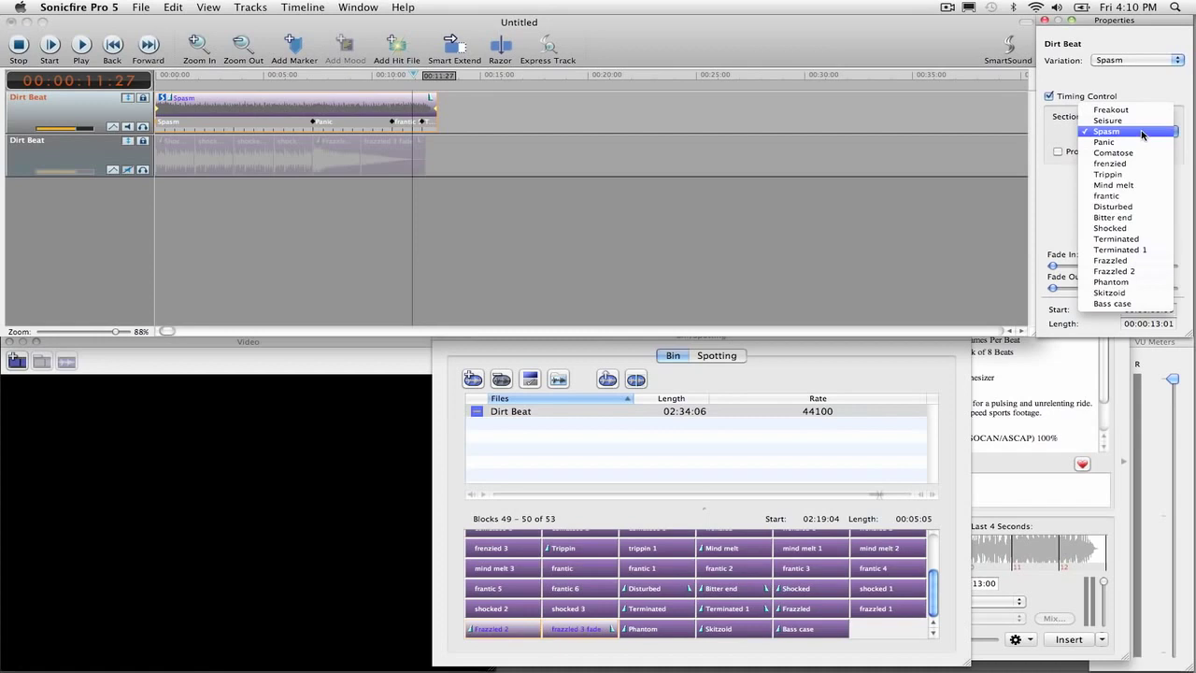
{"action": "left_click", "coordinate": [1142, 229]}
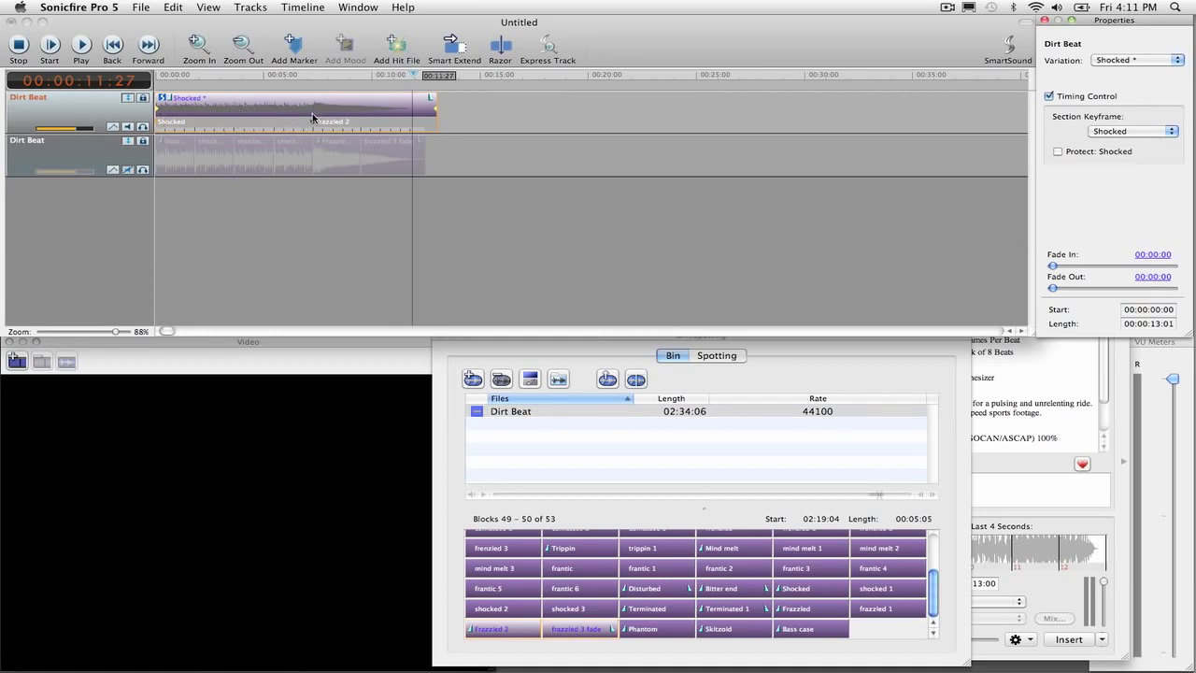
Play the soundtrack from the beginning.
{"action": "left_click", "coordinate": [246, 78]}
{"action": "left_click_drag", "start_coordinate": [246, 78], "coordinate": [138, 64]}
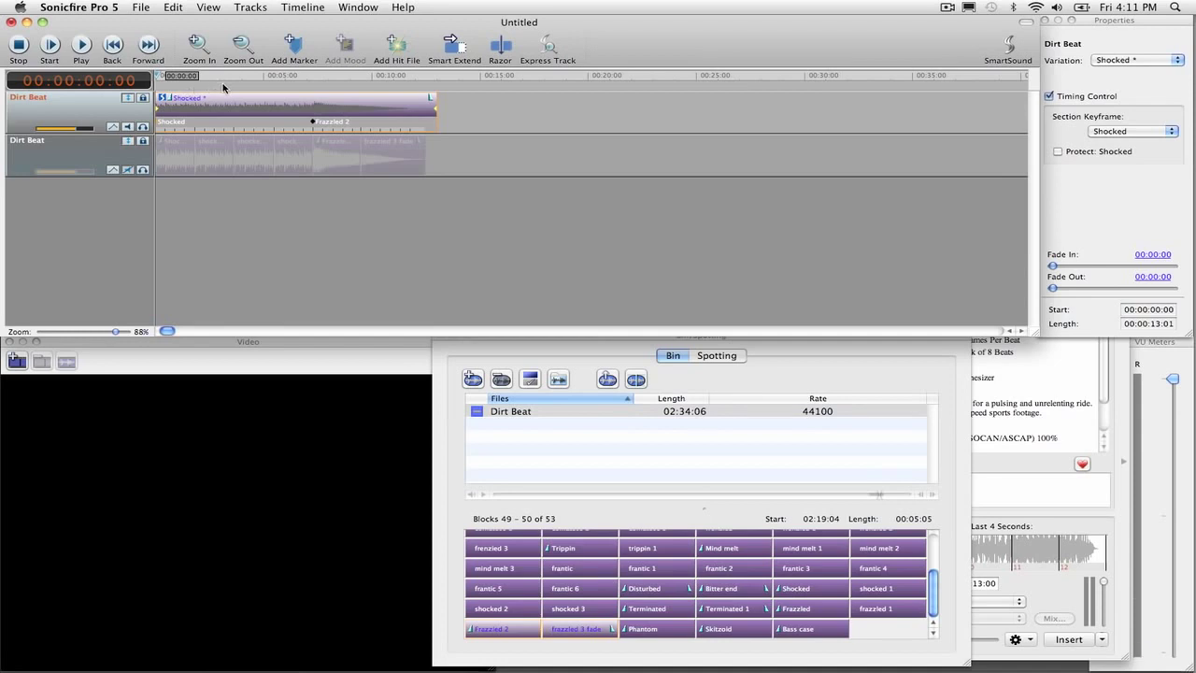
{"action": "key", "text": "space"}
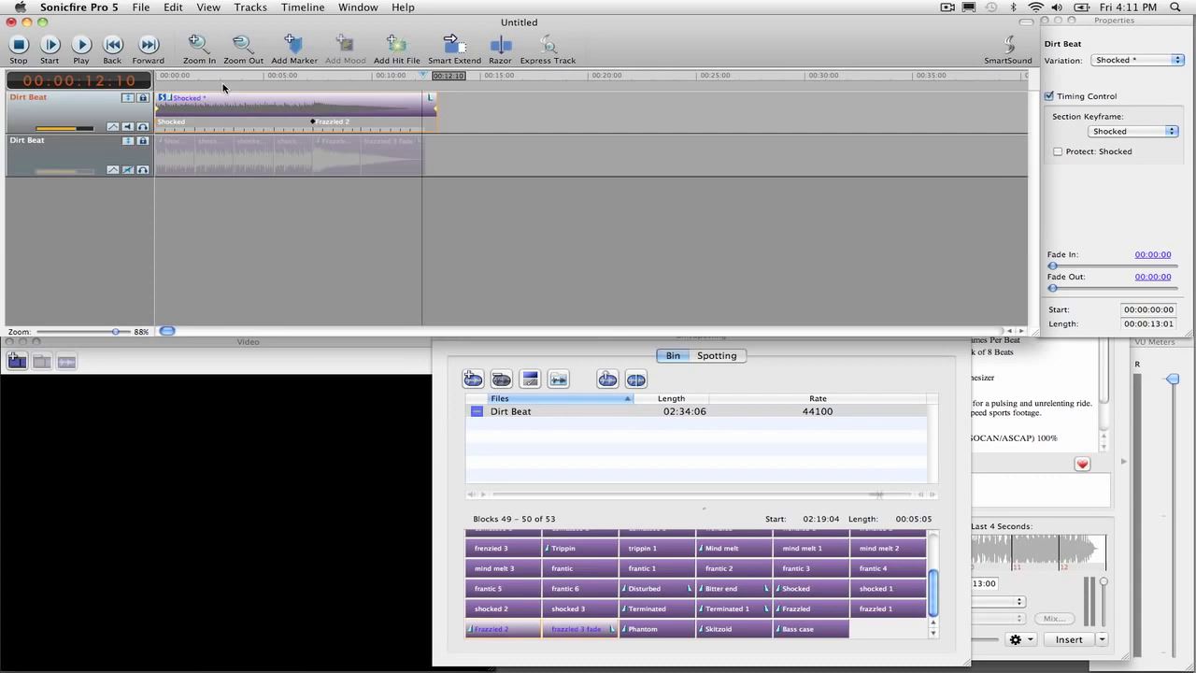
Export the complete soundtrack as a 48k AIFF named Dirt Beat 2.aiff.
{"action": "left_click", "coordinate": [140, 8]}
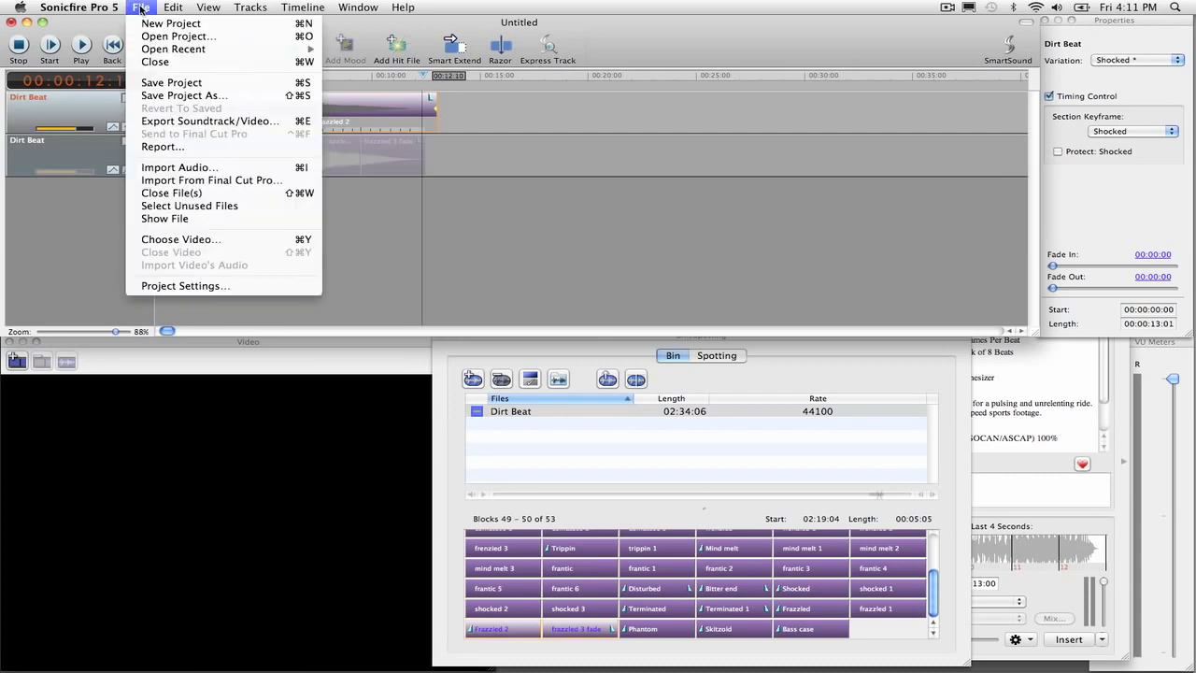
{"action": "left_click", "coordinate": [185, 121]}
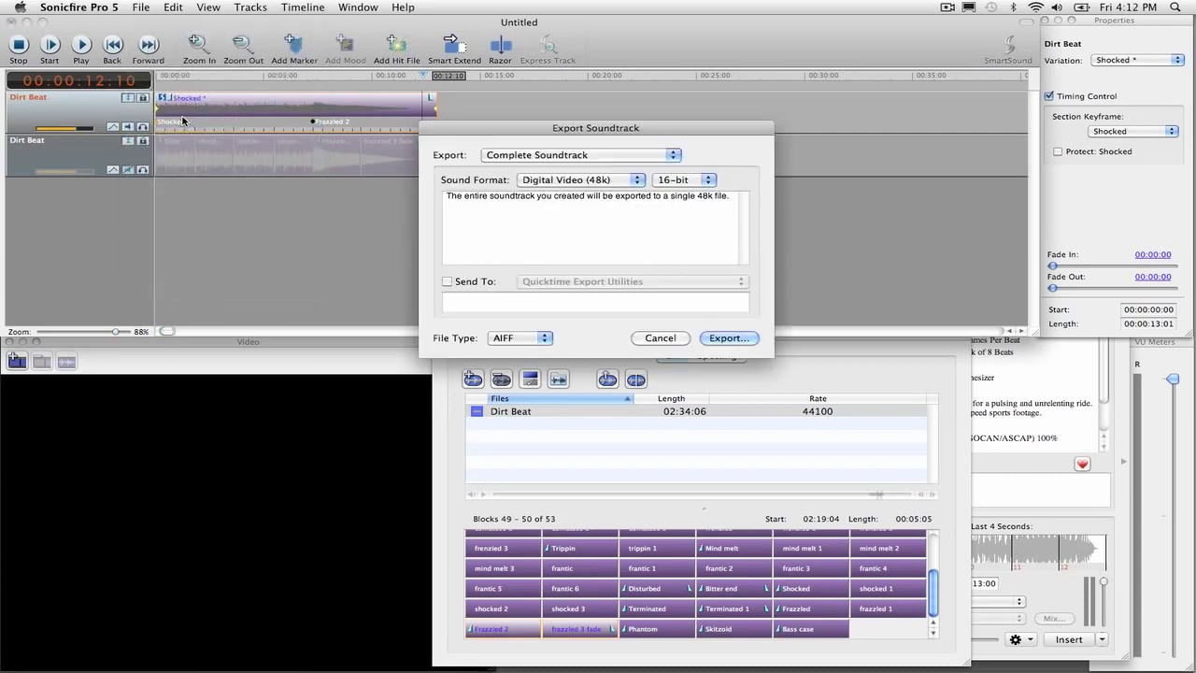
{"action": "left_click", "coordinate": [727, 339]}
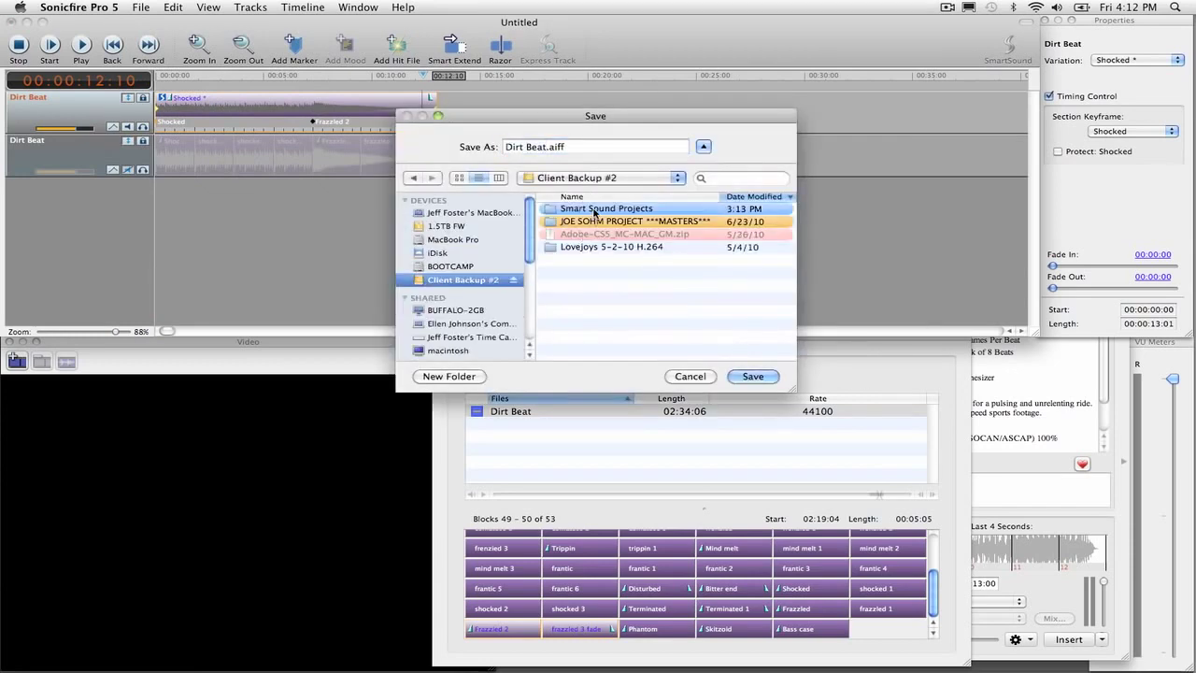
{"action": "left_click", "coordinate": [521, 150]}
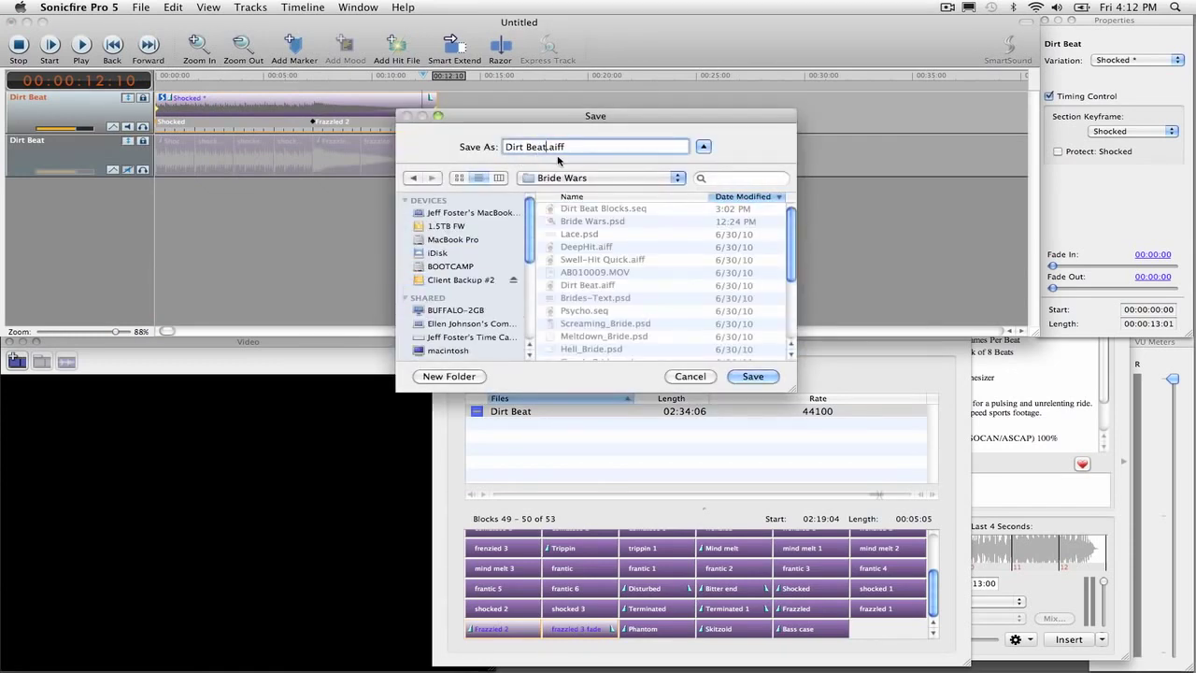
{"action": "key", "text": "Return"}
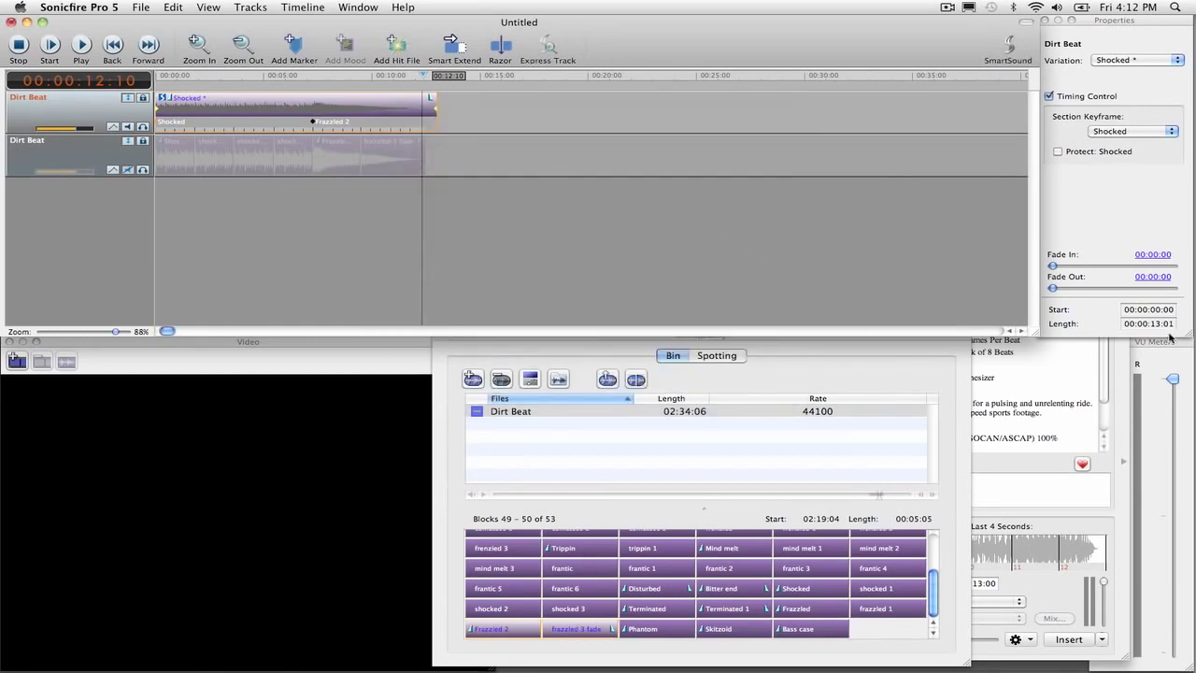
In After Effects, import Dirt Beat 2.aiff, add it as a comp layer, and return to time 0.
{"action": "mouse_move", "coordinate": [1191, 523]}
{"action": "left_click", "coordinate": [1158, 523]}
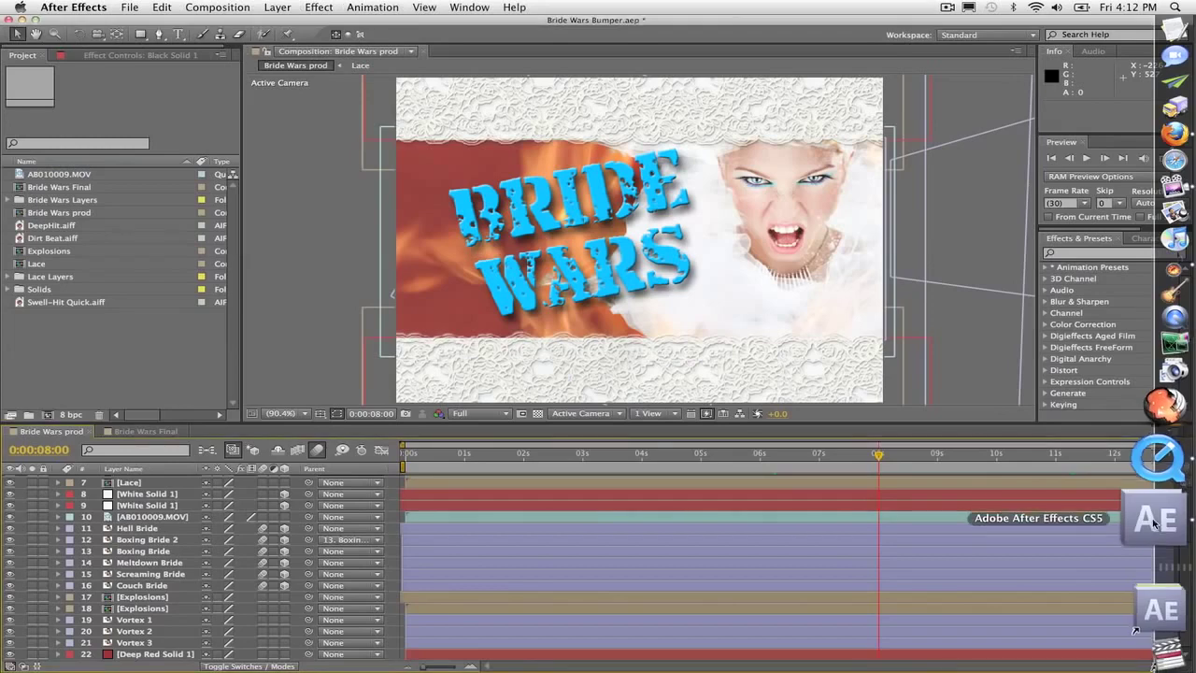
{"action": "left_click", "coordinate": [130, 6]}
{"action": "mouse_move", "coordinate": [234, 205]}
{"action": "left_click", "coordinate": [327, 206]}
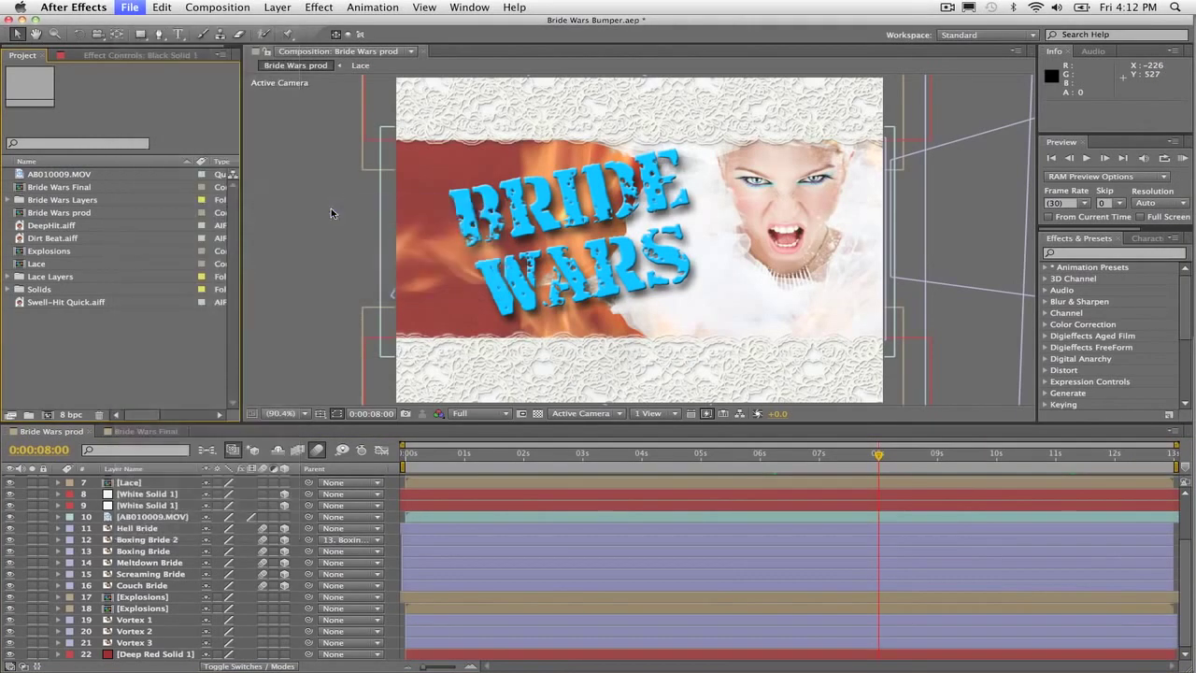
{"action": "left_click", "coordinate": [492, 156]}
{"action": "left_click", "coordinate": [831, 419]}
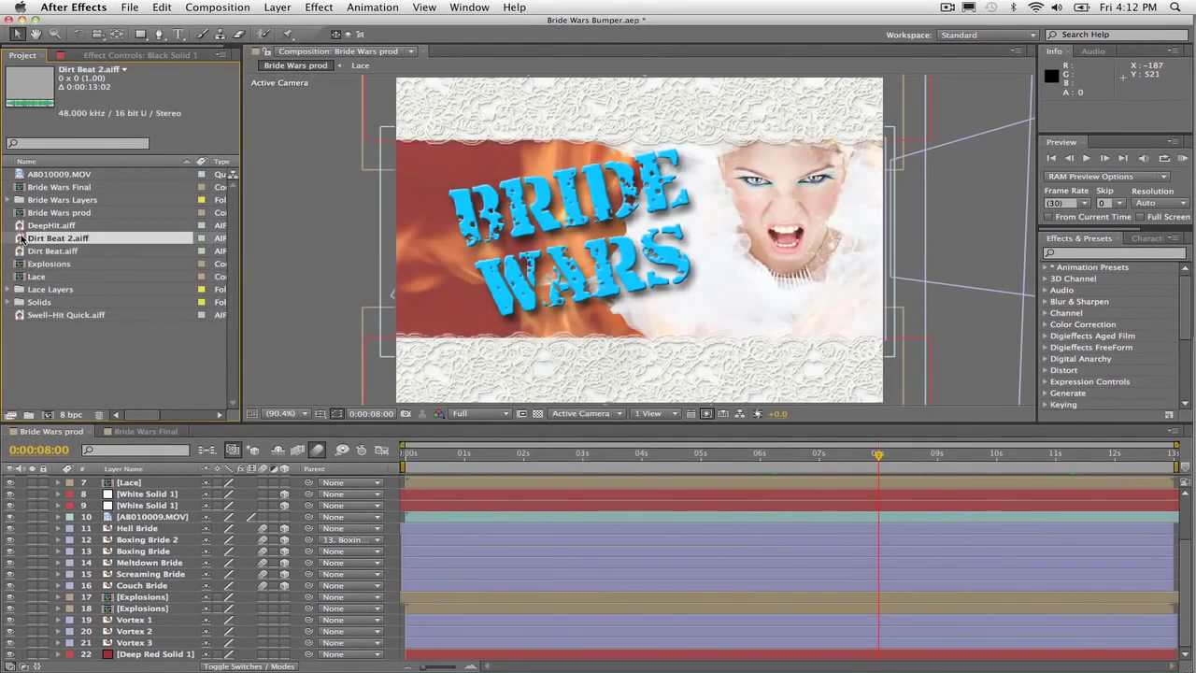
{"action": "left_click_drag", "start_coordinate": [23, 239], "coordinate": [64, 662]}
{"action": "left_click_drag", "start_coordinate": [416, 456], "coordinate": [404, 458]}
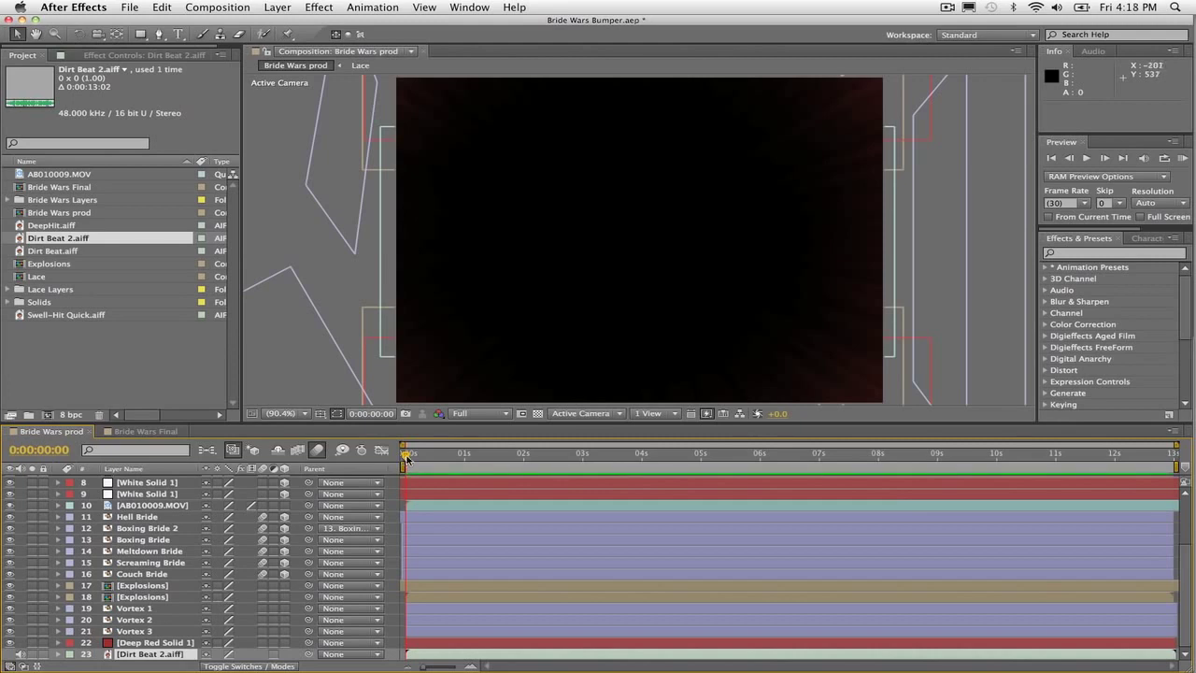
RAM-preview the bumper, check the title hit near 0:00:08:02, then switch back to Sonicfire Pro 5.
{"action": "key", "text": "KP_0"}
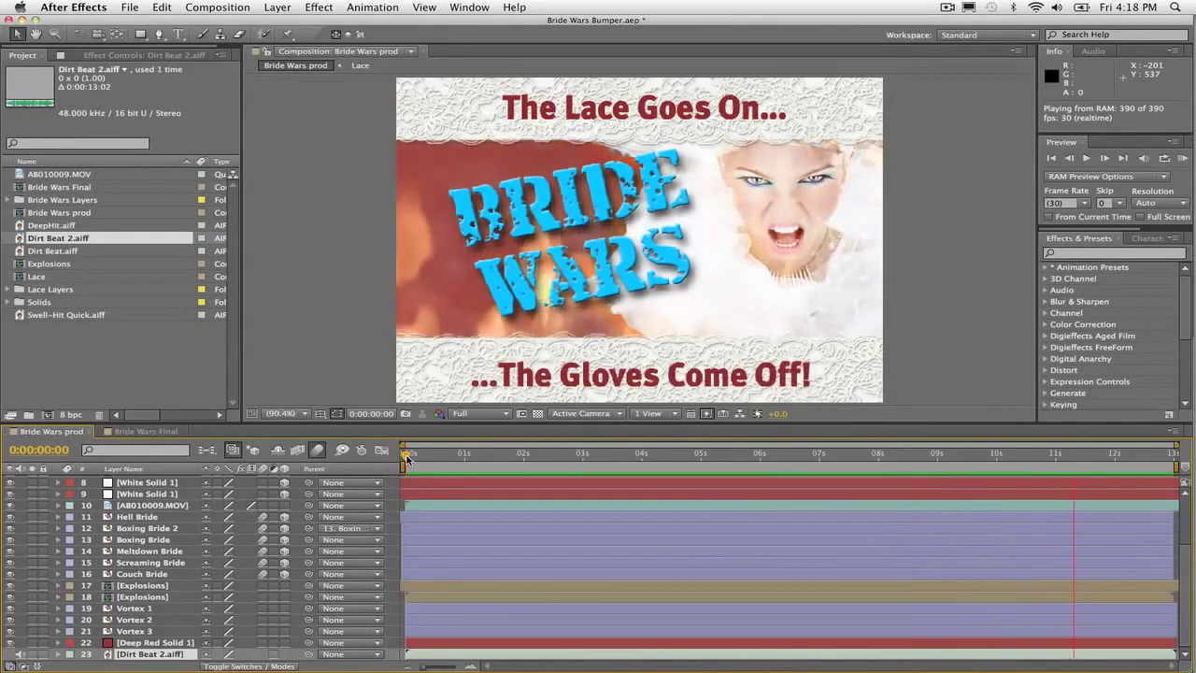
{"action": "key", "text": "space"}
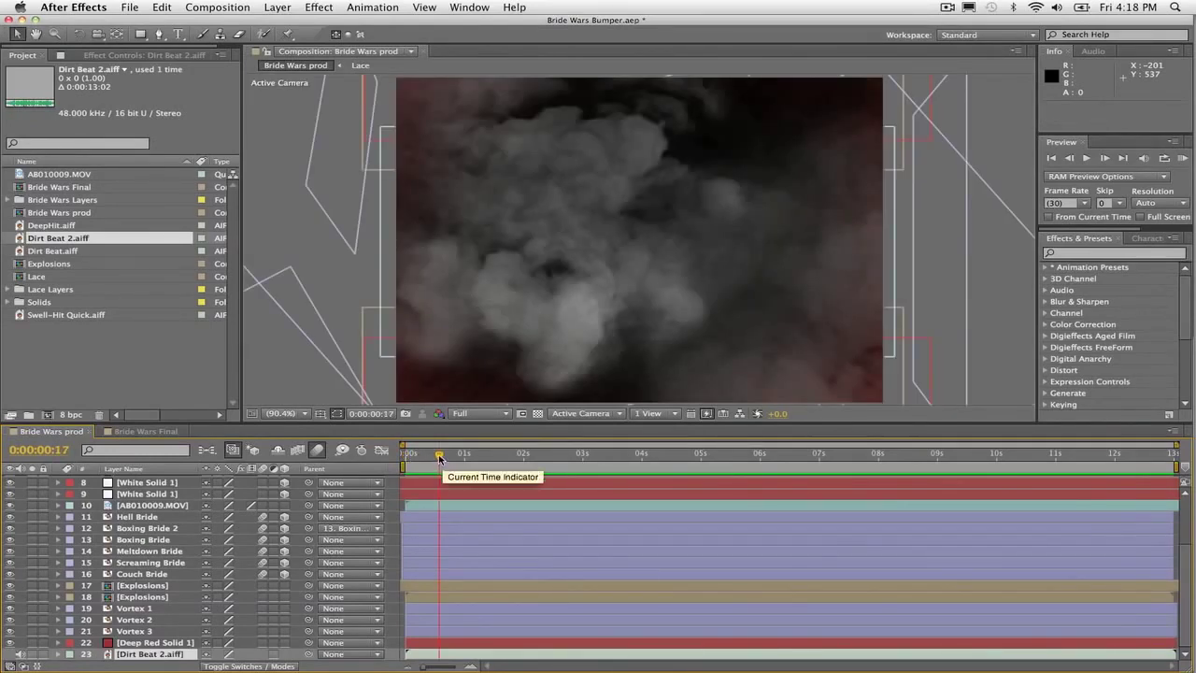
{"action": "left_click_drag", "start_coordinate": [439, 456], "coordinate": [702, 481]}
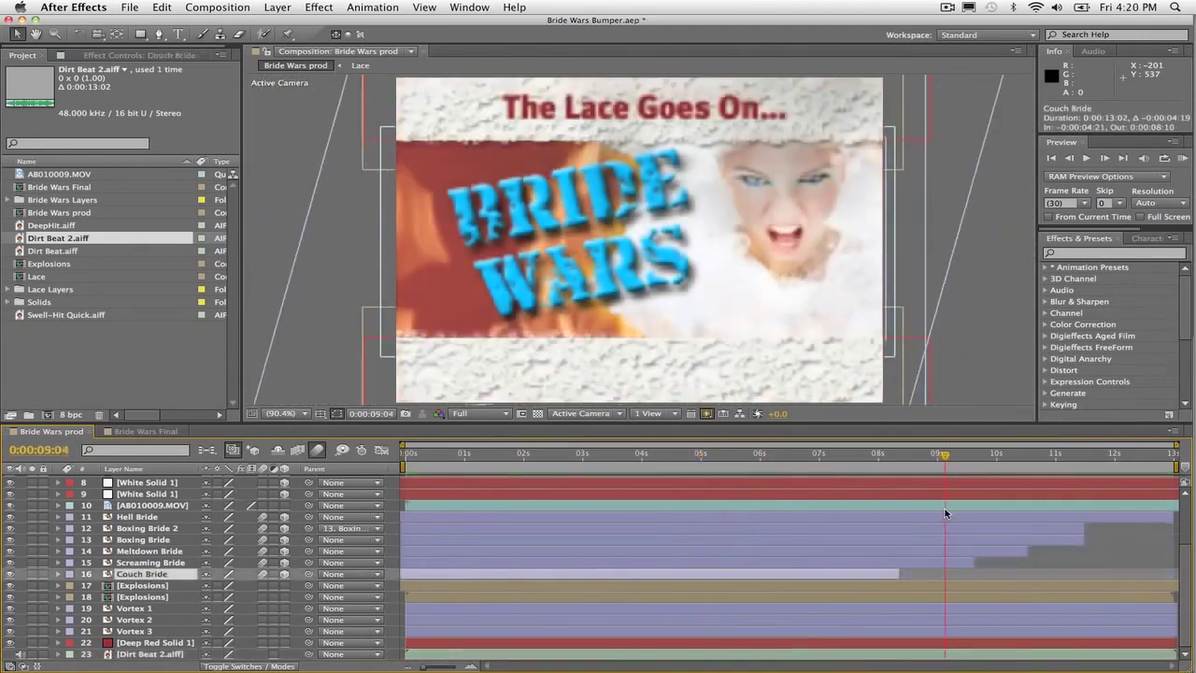
{"action": "left_click_drag", "start_coordinate": [945, 512], "coordinate": [879, 462]}
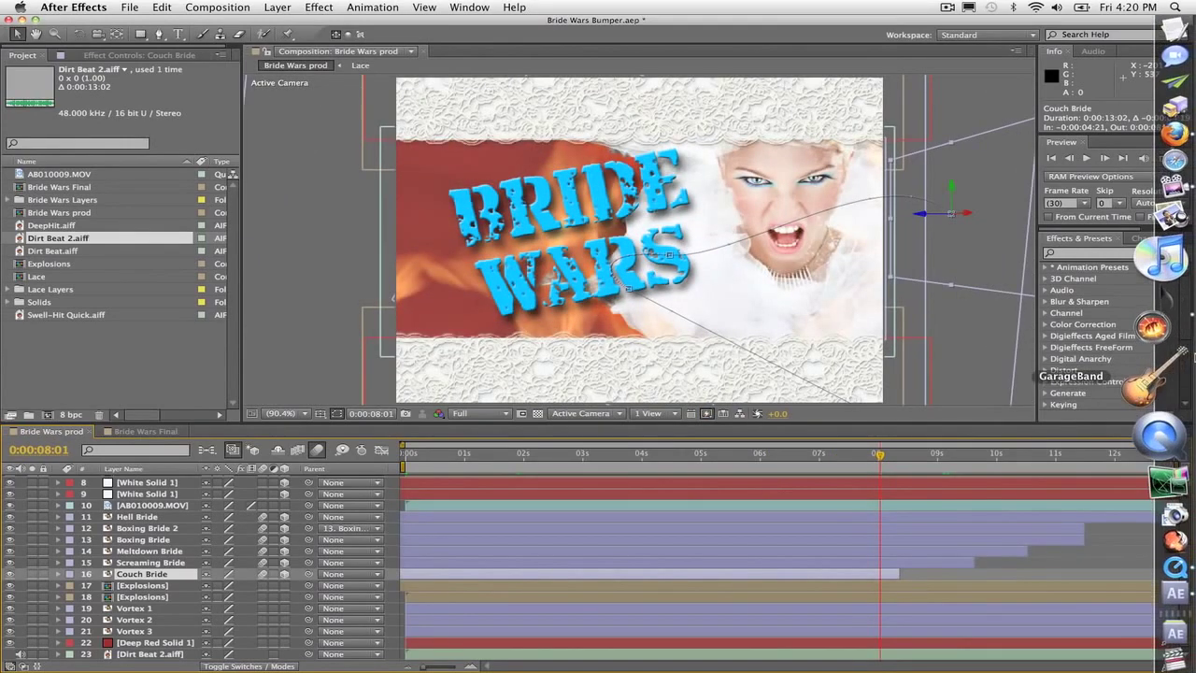
{"action": "left_click", "coordinate": [1149, 342]}
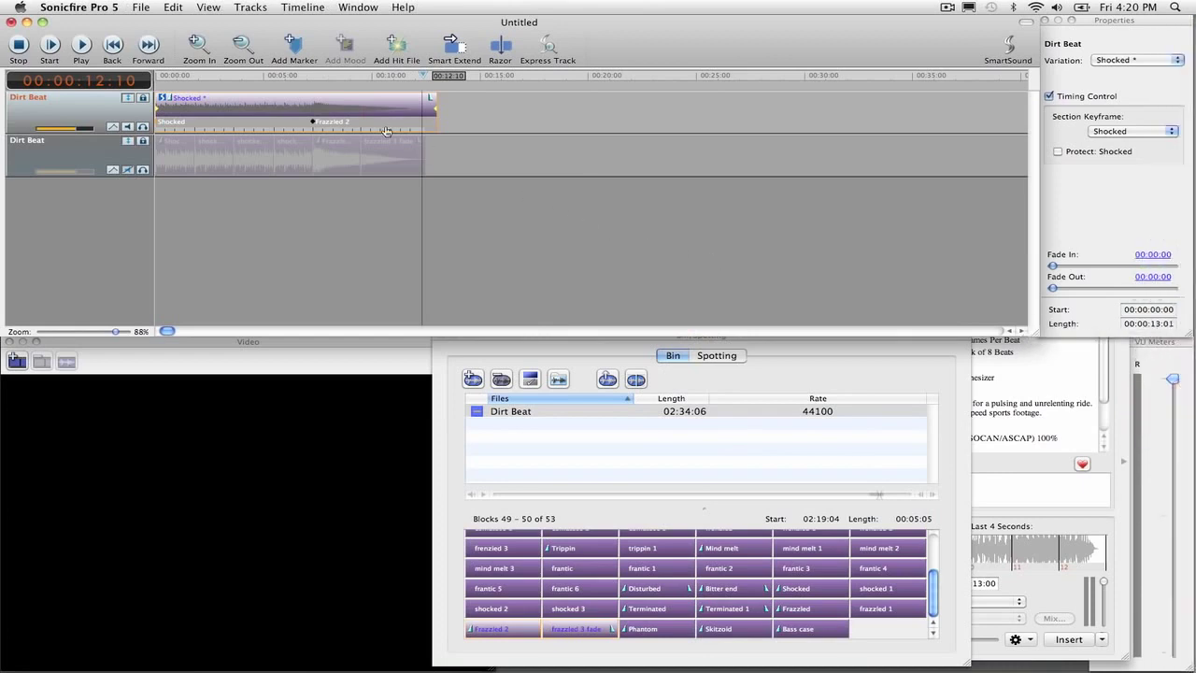
Start a new Sonicfire project, add a hit file and return the playhead to the start.
{"action": "left_click", "coordinate": [169, 7]}
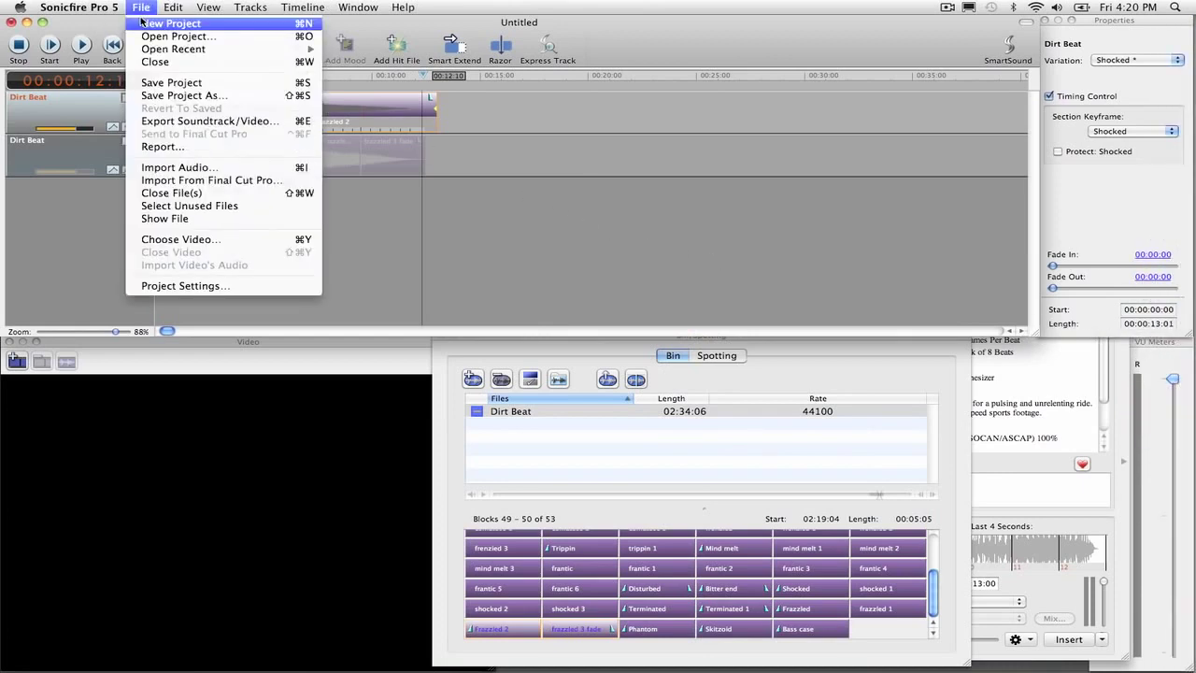
{"action": "left_click", "coordinate": [142, 23]}
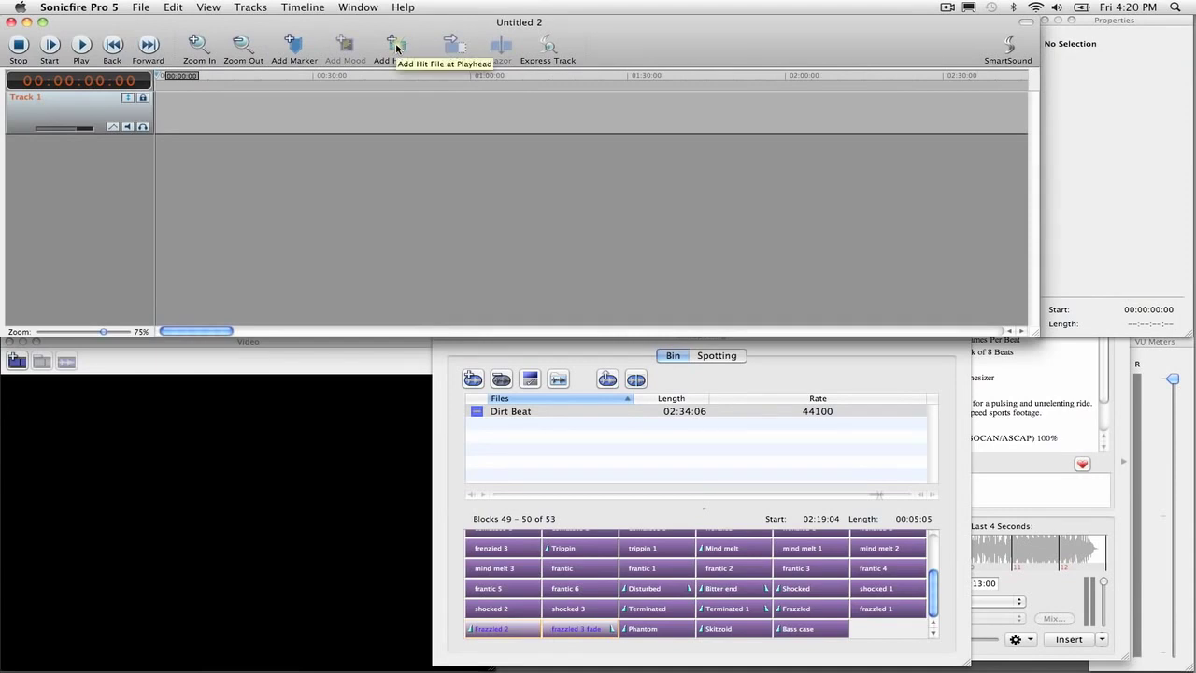
{"action": "left_click", "coordinate": [396, 47]}
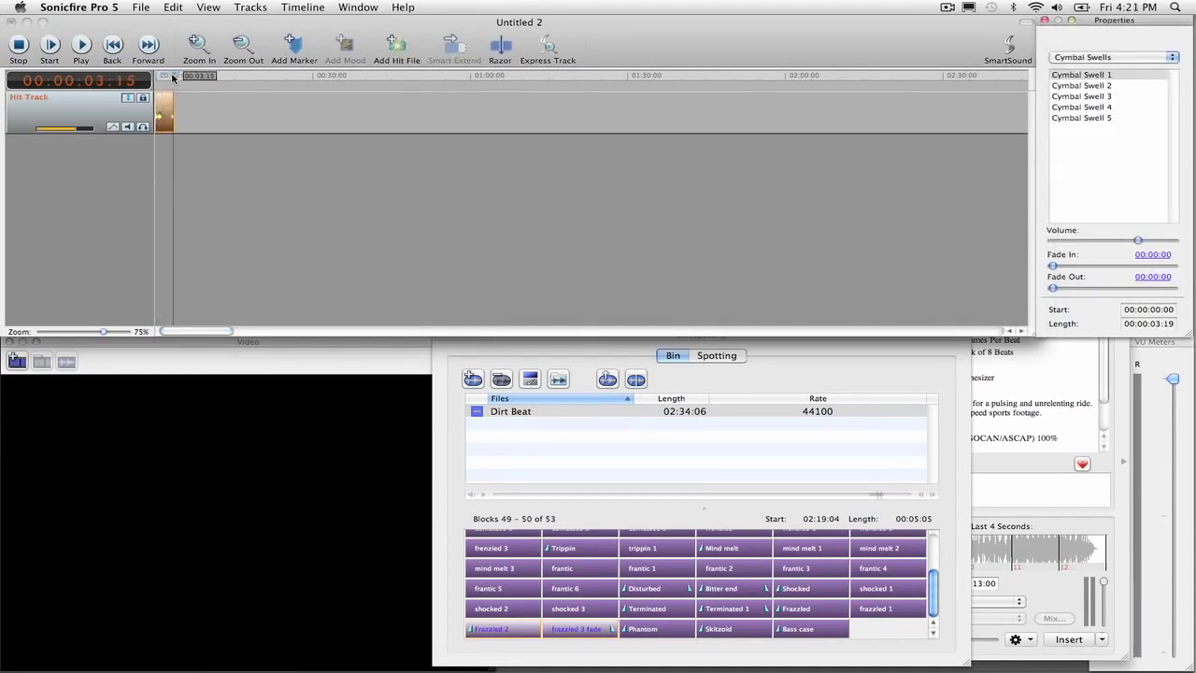
{"action": "left_click", "coordinate": [173, 78]}
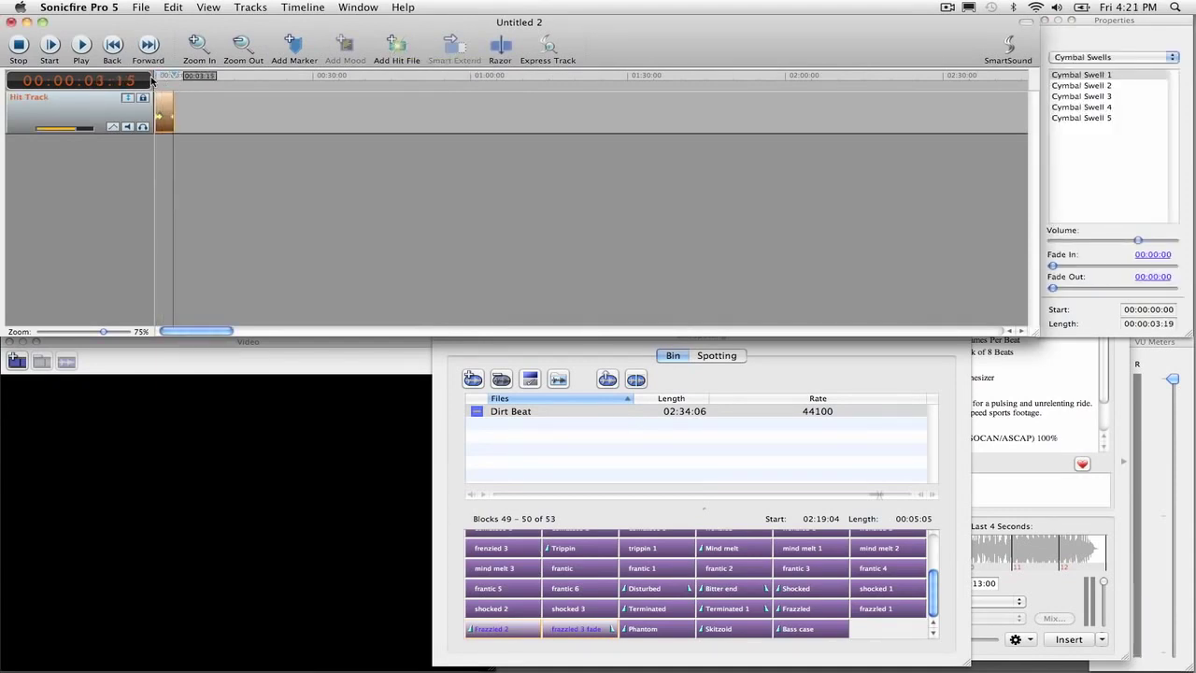
{"action": "left_click", "coordinate": [156, 78]}
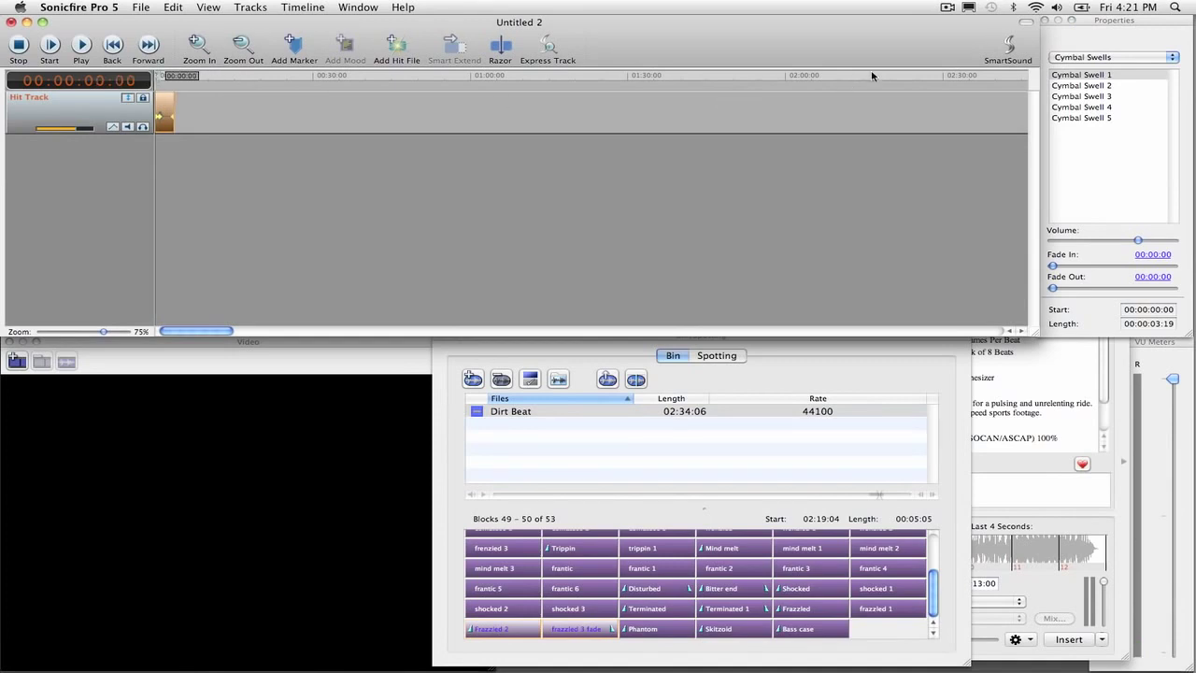
Switch the hit to the Heavy Hits category and choose the Swell-Hit Quick sound.
{"action": "left_click", "coordinate": [1118, 58]}
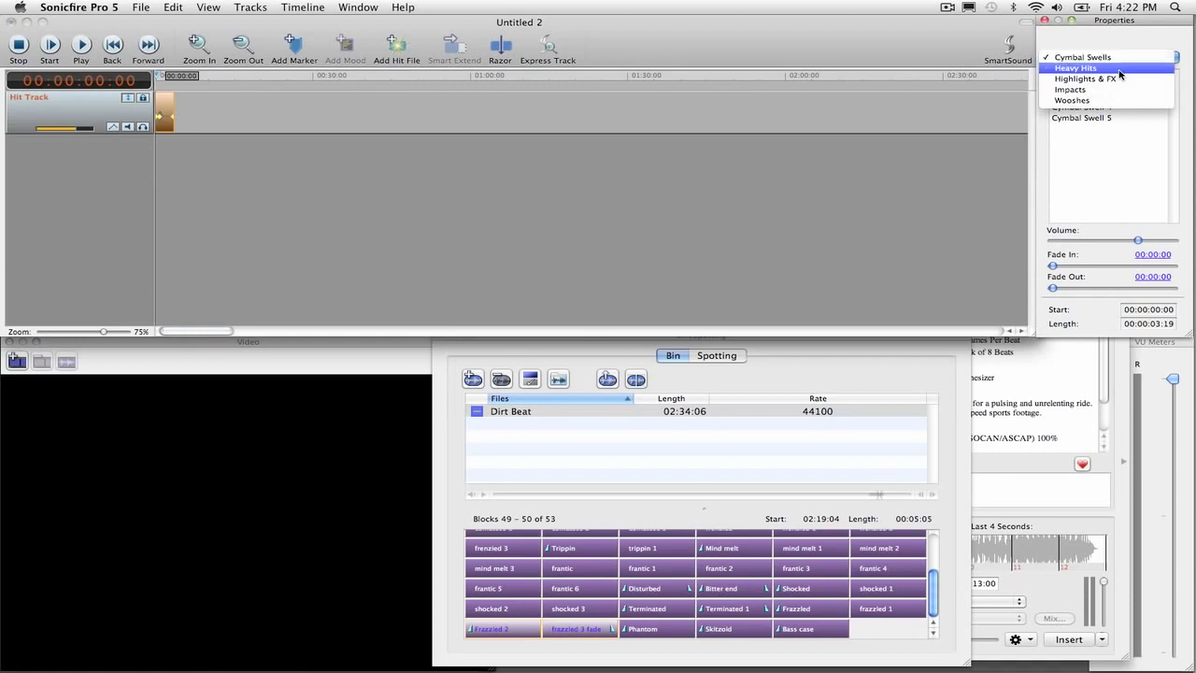
{"action": "left_click", "coordinate": [1120, 75]}
{"action": "key", "text": "space"}
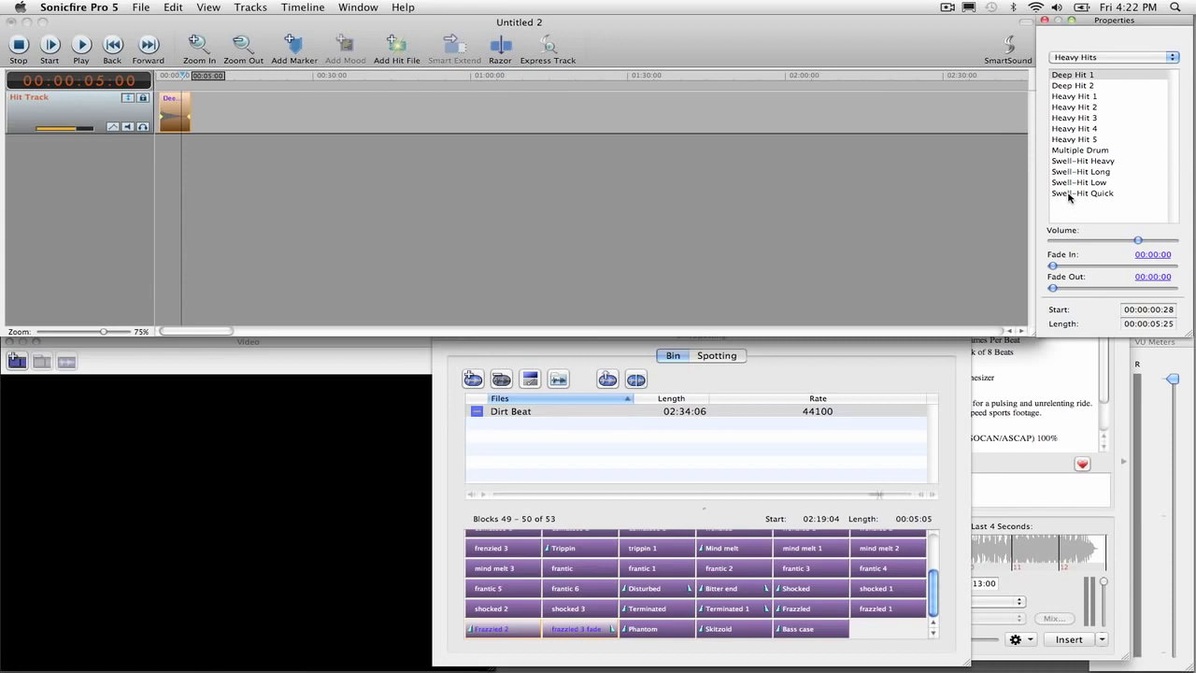
{"action": "left_click", "coordinate": [1069, 194]}
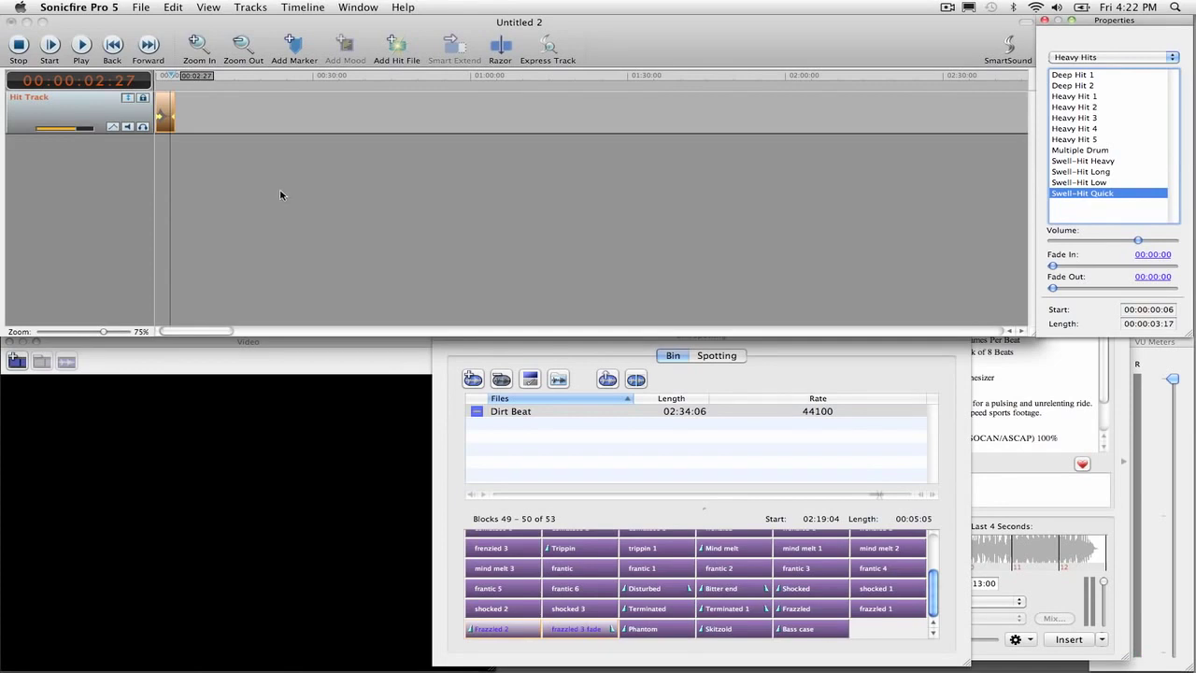
{"action": "mouse_move", "coordinate": [1163, 444]}
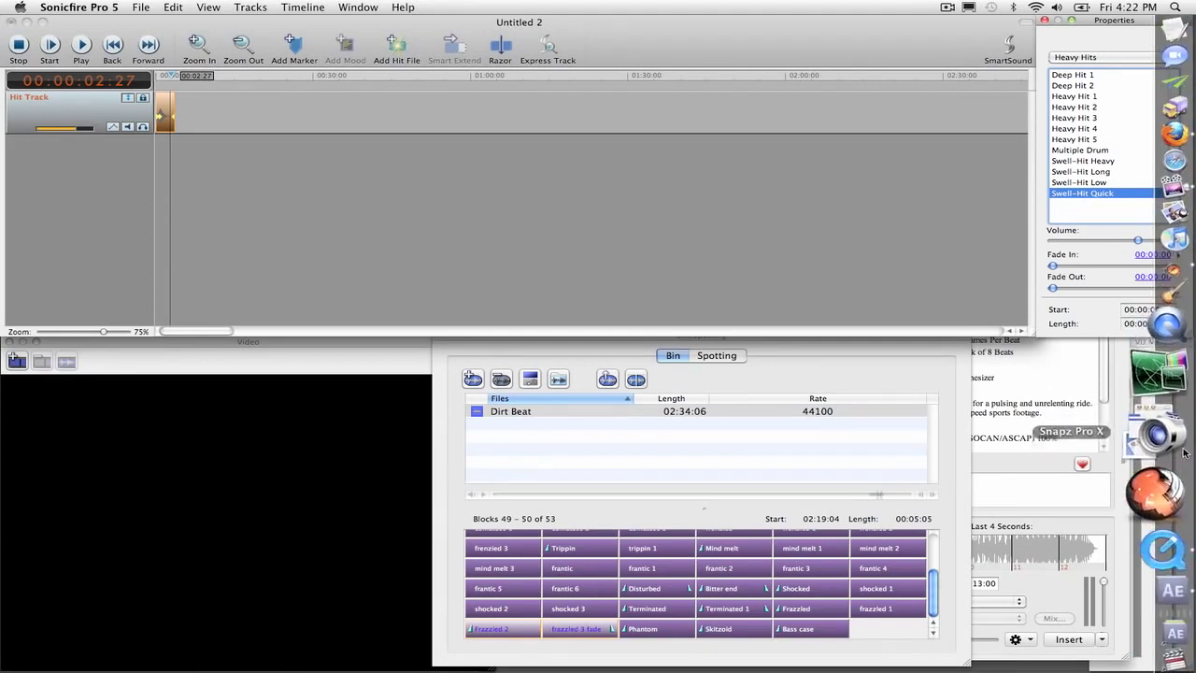
Open the Bride Wars Final composition in After Effects and scrub from about 7 seconds toward the title card.
{"action": "left_click", "coordinate": [1167, 519]}
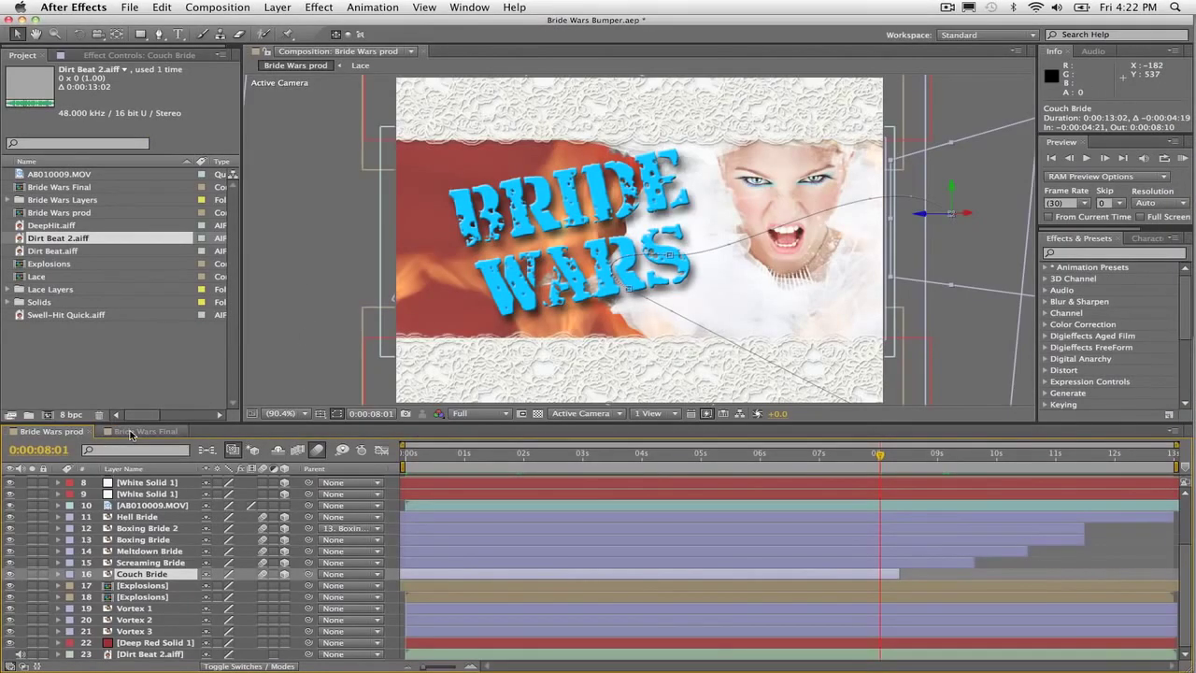
{"action": "left_click", "coordinate": [142, 431]}
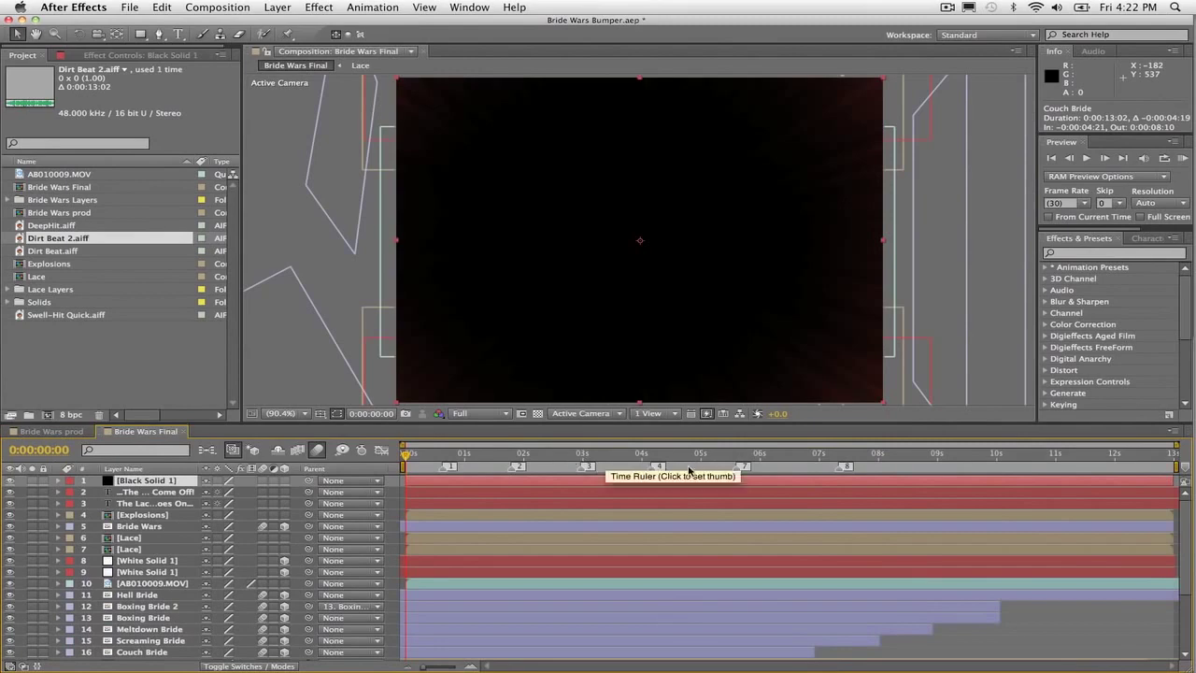
{"action": "left_click_drag", "start_coordinate": [826, 463], "coordinate": [839, 459]}
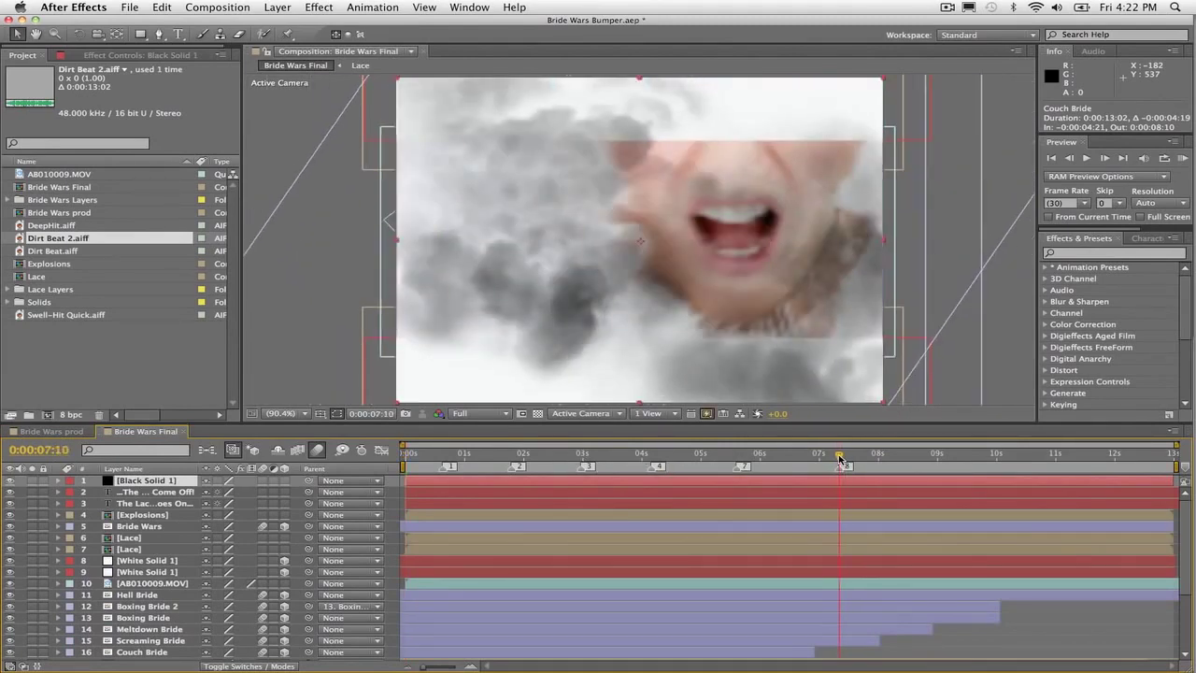
{"action": "scroll", "coordinate": [843, 542], "scroll_direction": "down", "scroll_amount": 3}
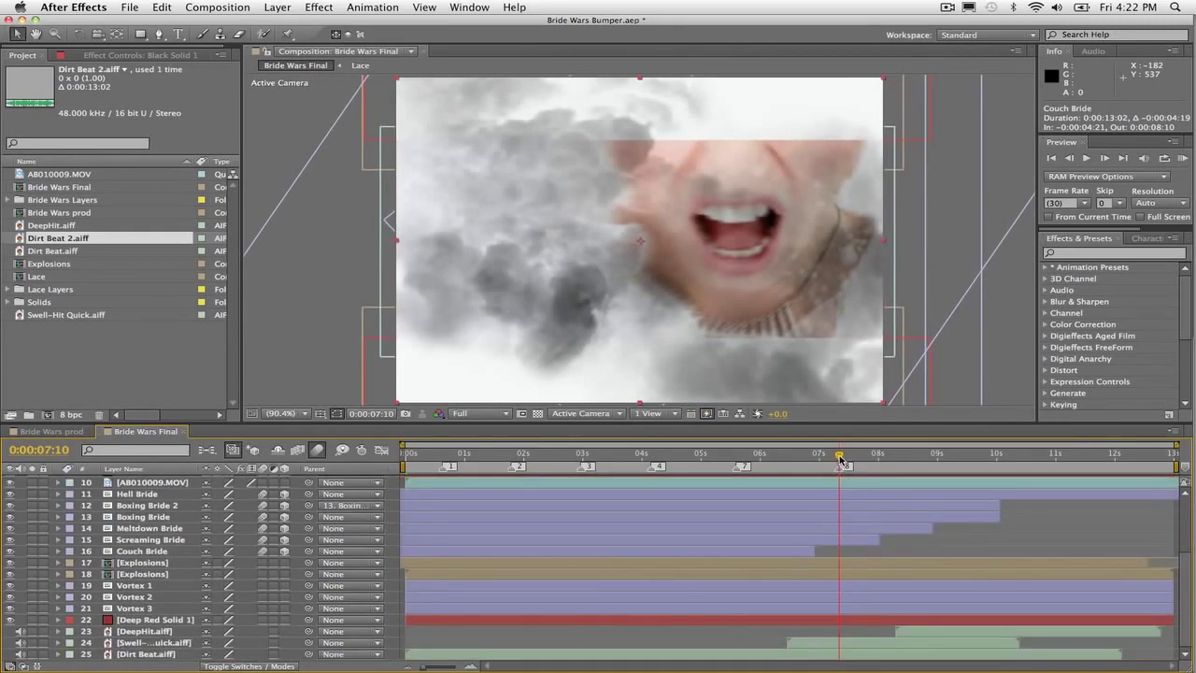
{"action": "left_click_drag", "start_coordinate": [839, 459], "coordinate": [884, 461]}
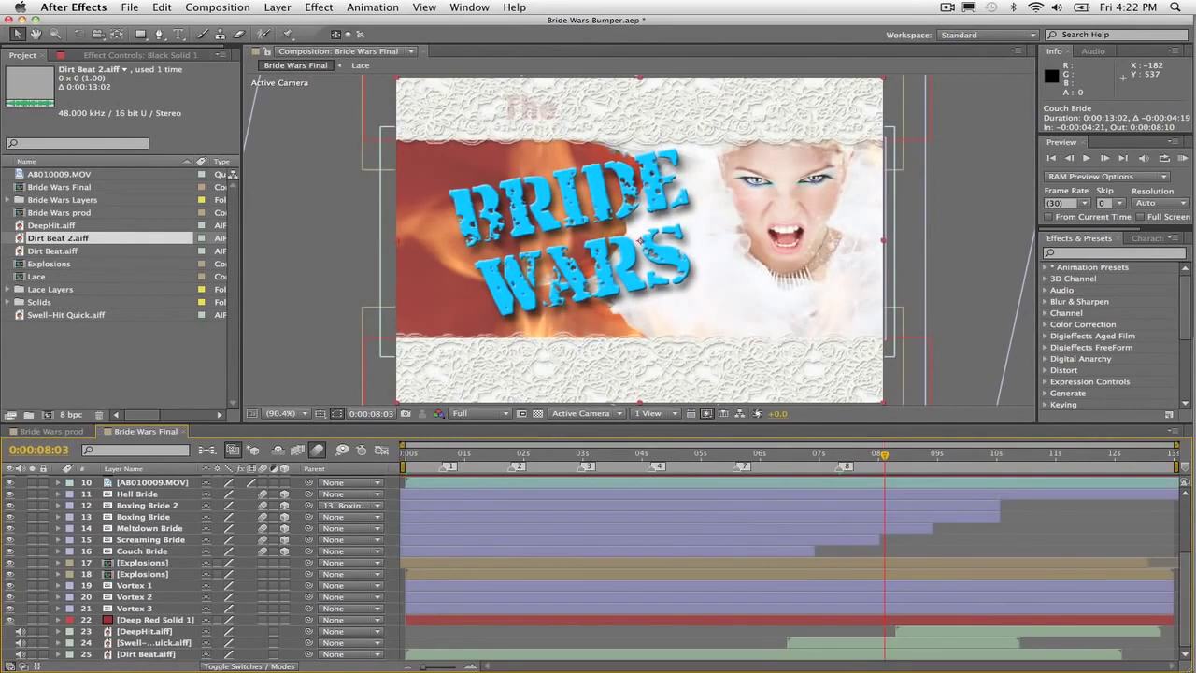
Return to After Effects and scrub back to just before the hit point.
{"action": "key", "text": "super+Tab"}
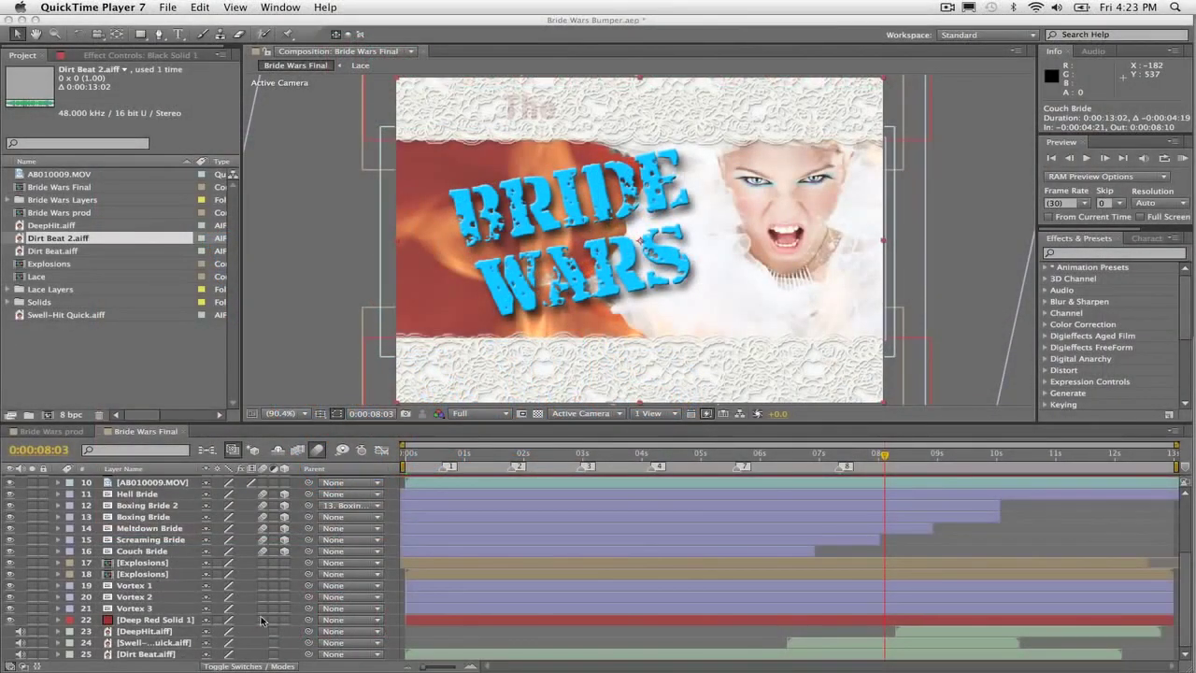
{"action": "left_click", "coordinate": [886, 458]}
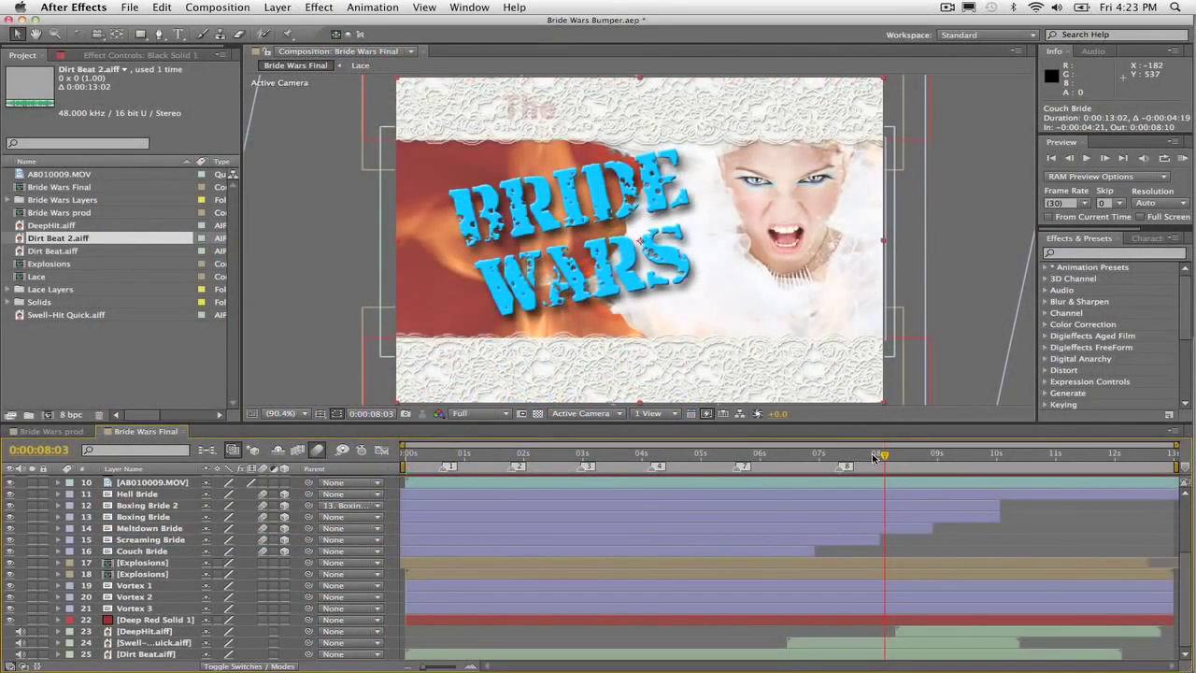
{"action": "left_click_drag", "start_coordinate": [886, 458], "coordinate": [836, 455]}
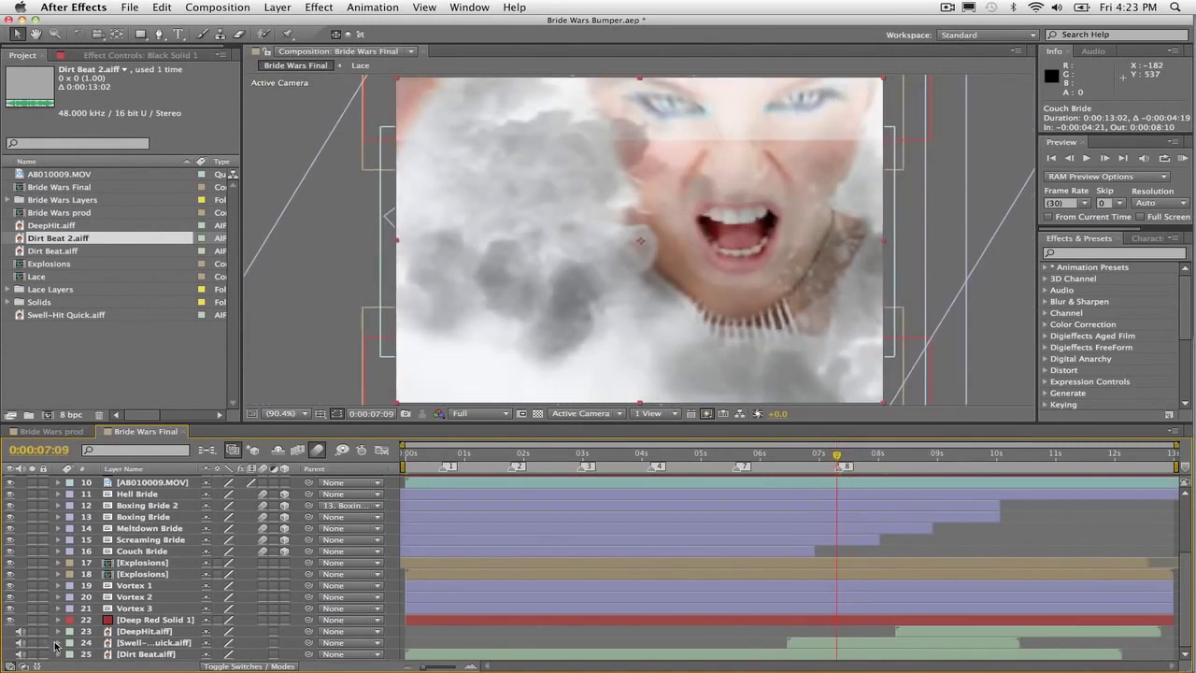
Reveal the Swell-Hit Quick waveform and scrub the frames around the swell hit.
{"action": "left_click", "coordinate": [58, 643]}
{"action": "left_click", "coordinate": [82, 654]}
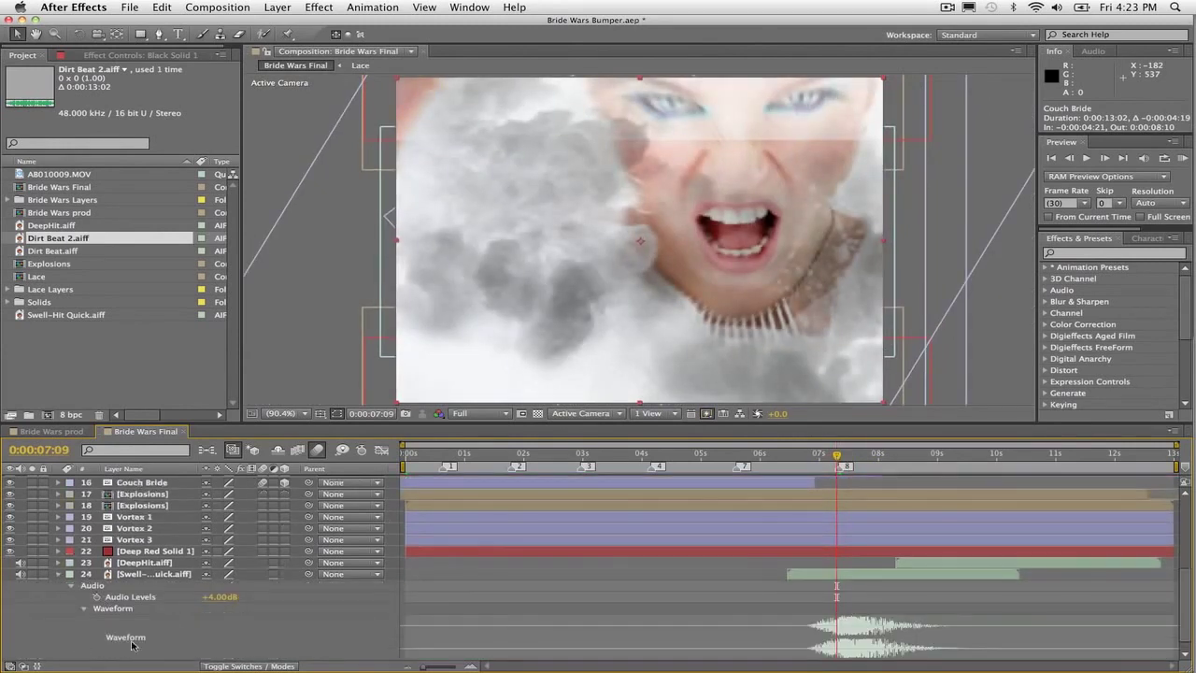
{"action": "mouse_move", "coordinate": [837, 457]}
{"action": "left_mouse_down"}
{"action": "mouse_move", "coordinate": [876, 457]}
{"action": "mouse_move", "coordinate": [813, 457]}
{"action": "mouse_move", "coordinate": [857, 456]}
{"action": "left_mouse_up"}
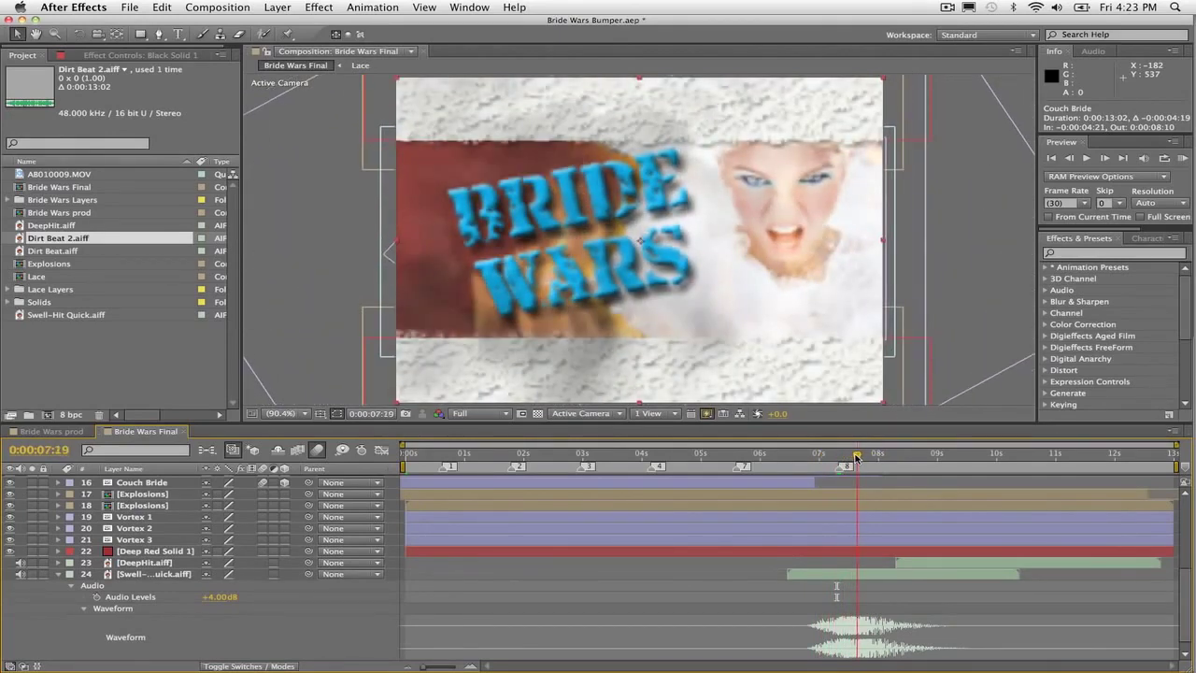
Expand the Dirt Beat layer's audio and scrub around the 7-second hit point.
{"action": "scroll", "coordinate": [152, 612], "scroll_direction": "down", "scroll_amount": 1}
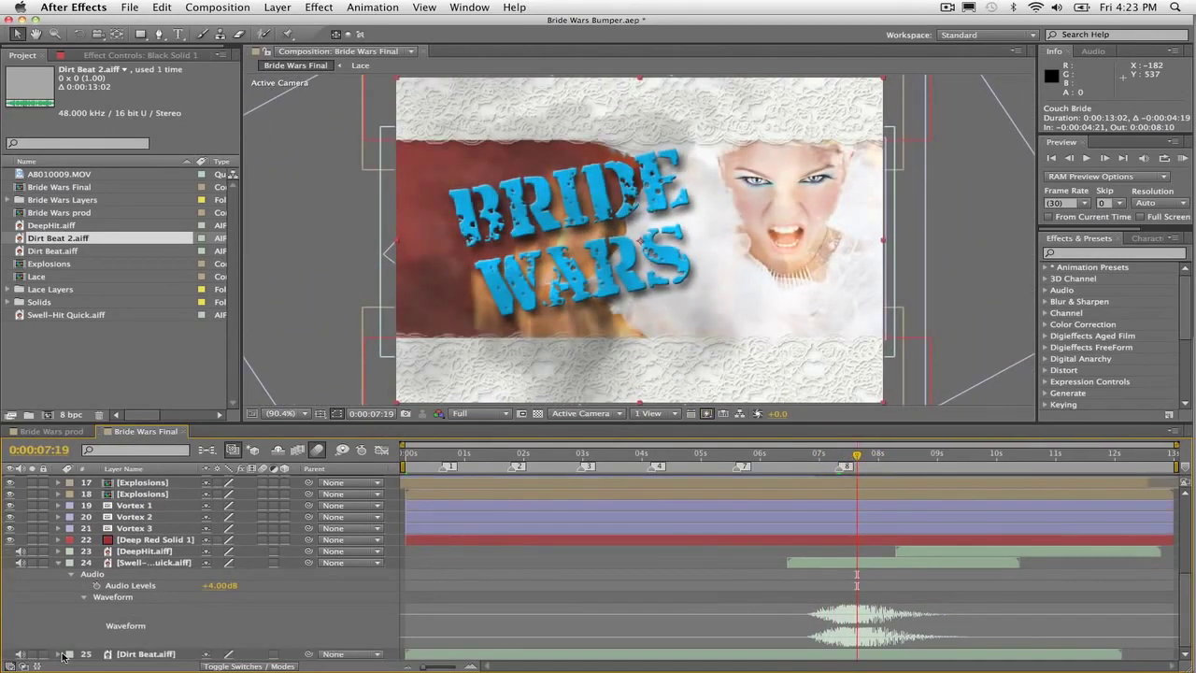
{"action": "left_click", "coordinate": [58, 654]}
{"action": "scroll", "coordinate": [72, 656], "scroll_direction": "down", "scroll_amount": 7}
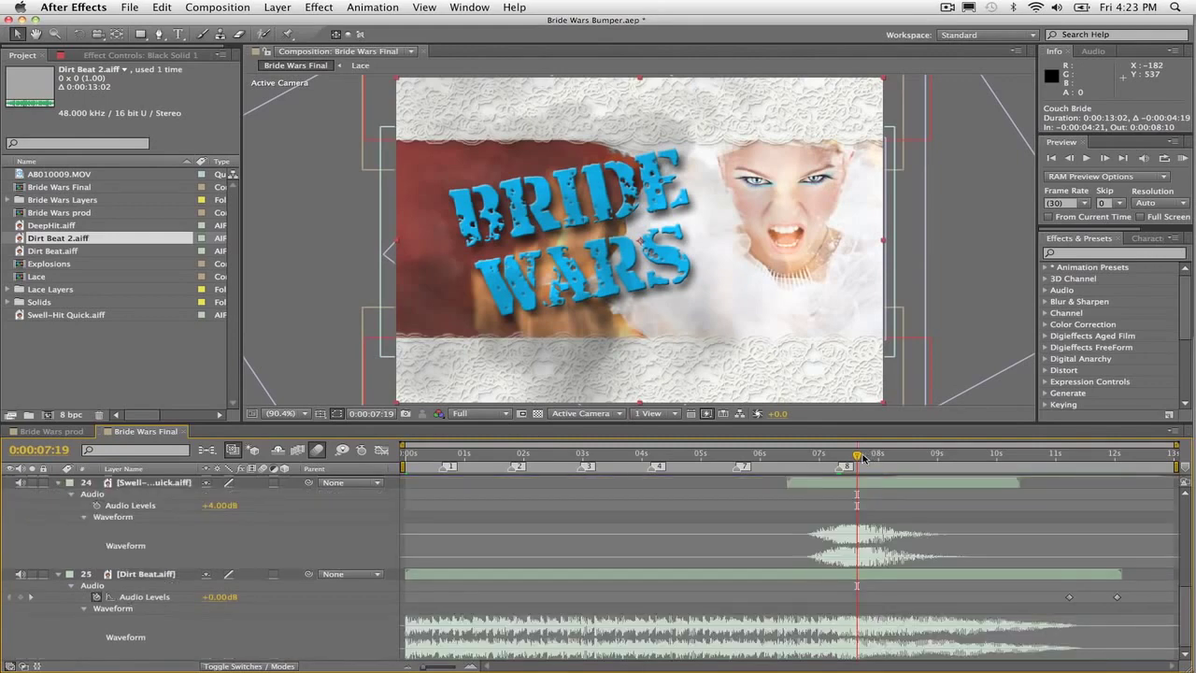
{"action": "left_click_drag", "start_coordinate": [856, 458], "coordinate": [888, 454]}
Reveal the DeepHit waveform and levels, then scrub to where the DeepHit sound starts.
{"action": "scroll", "coordinate": [209, 550], "scroll_direction": "up", "scroll_amount": 5}
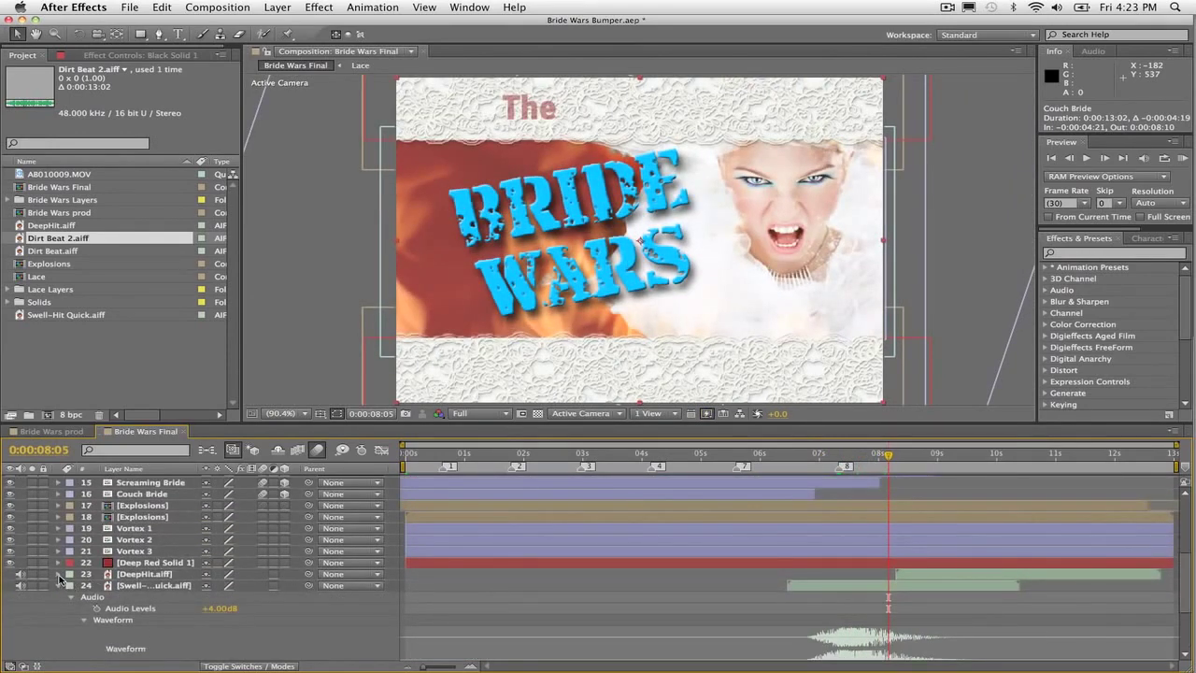
{"action": "left_click", "coordinate": [58, 574]}
{"action": "left_click", "coordinate": [71, 584]}
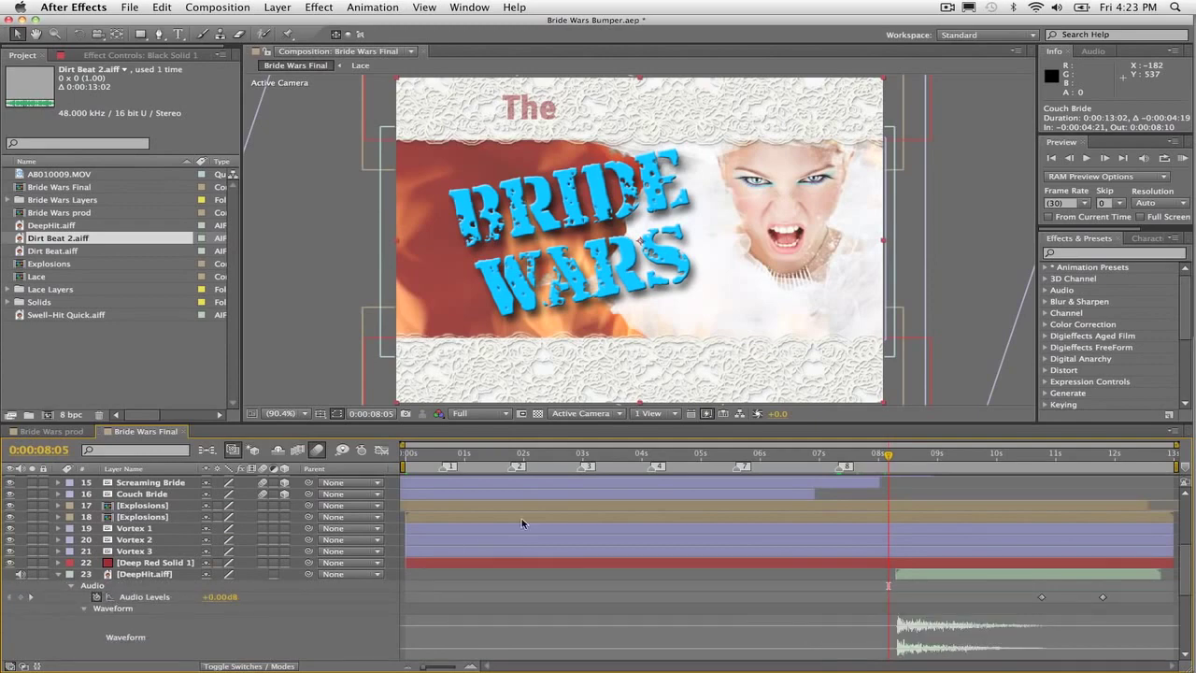
{"action": "left_click_drag", "start_coordinate": [888, 455], "coordinate": [937, 472]}
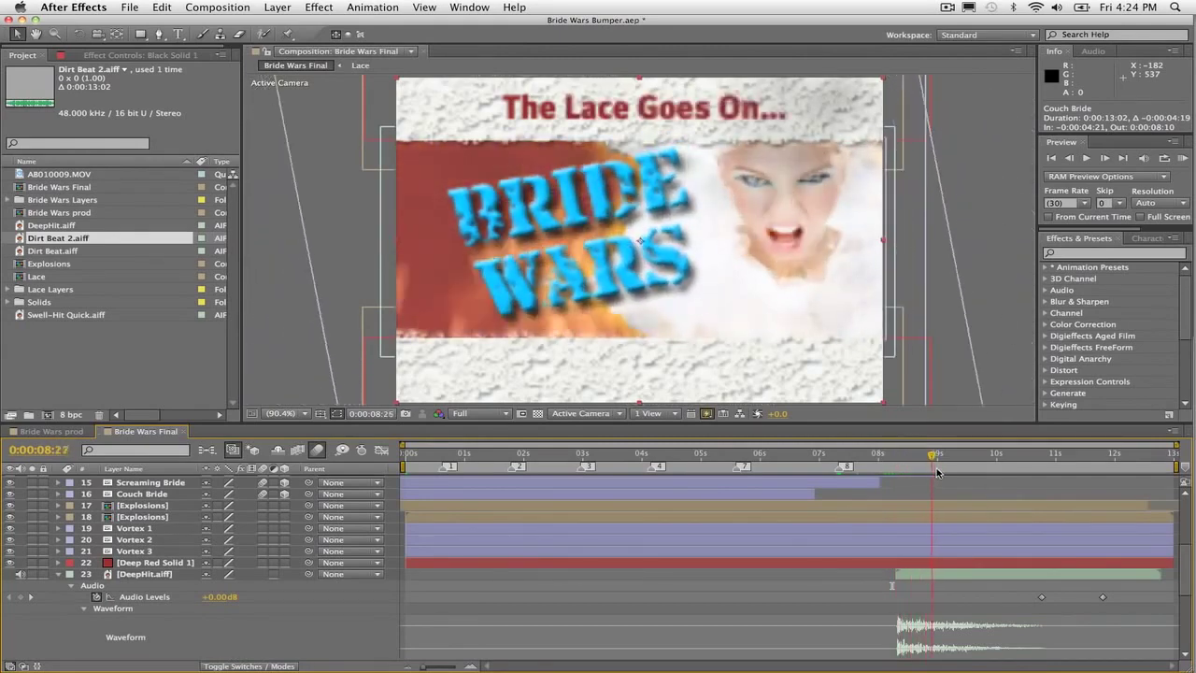